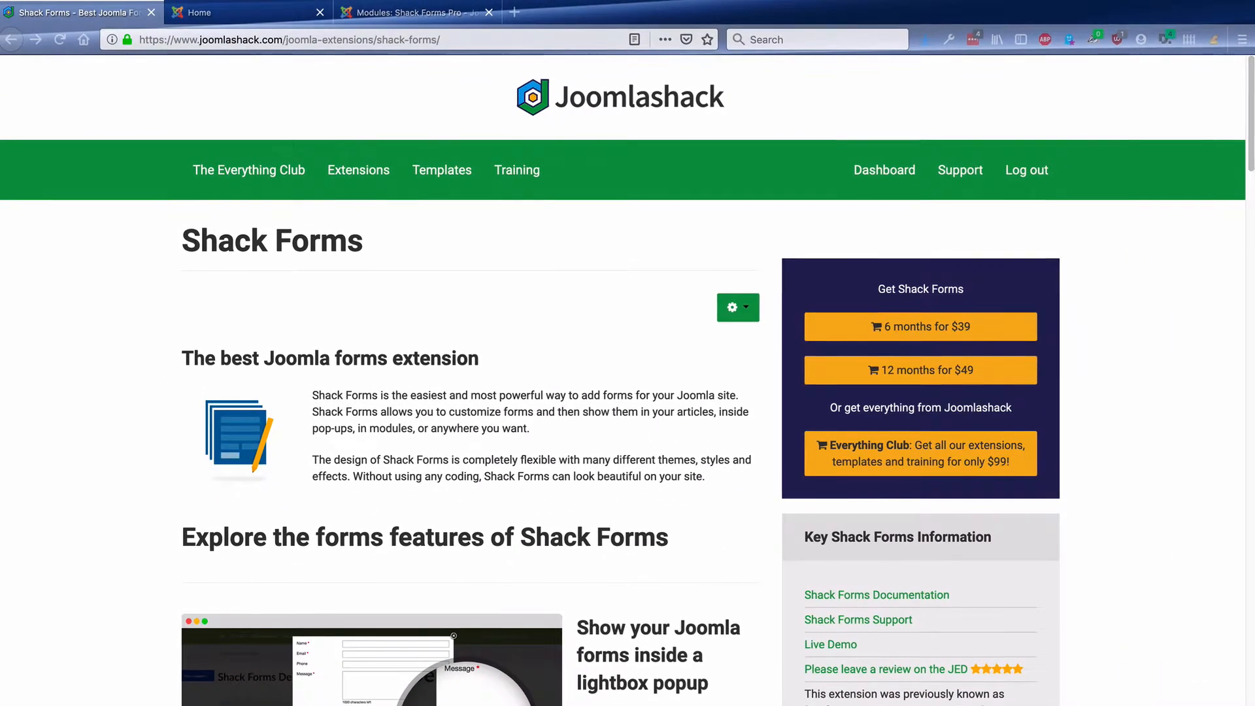
# In the Shack Forms Pro module settings, set the form layout to Lightbox Window.
pyautogui.click(225, 13)
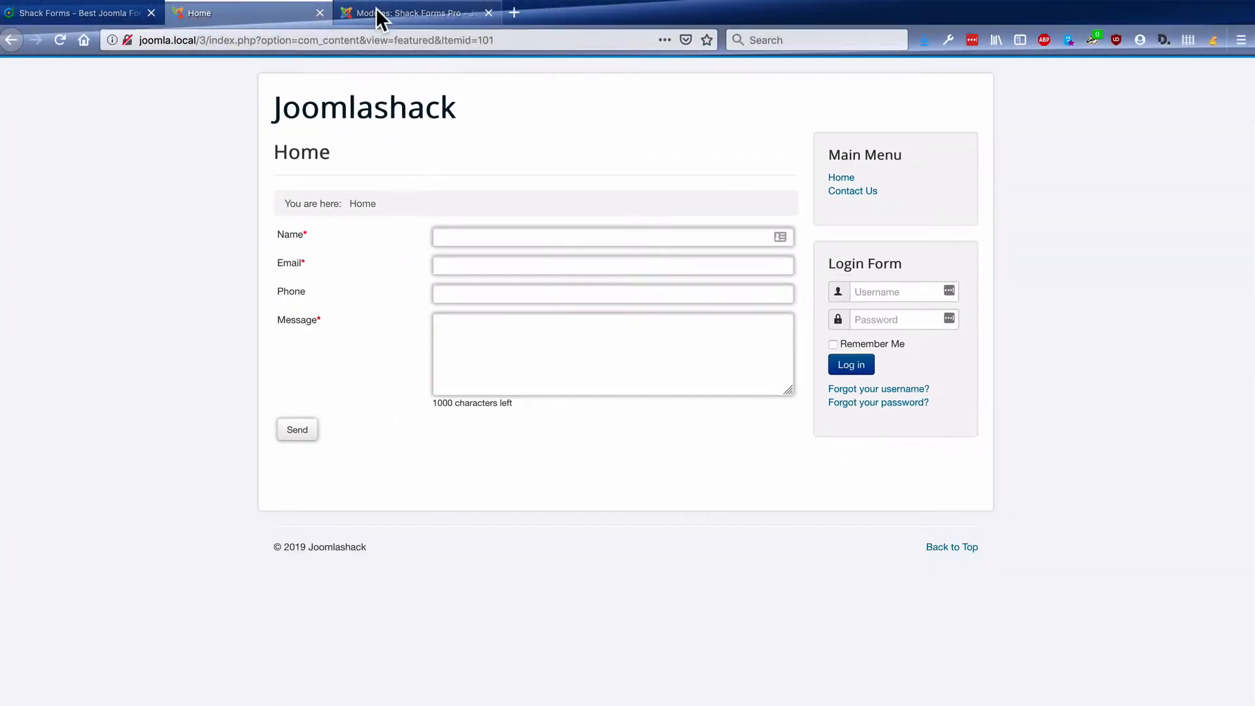
pyautogui.click(379, 13)
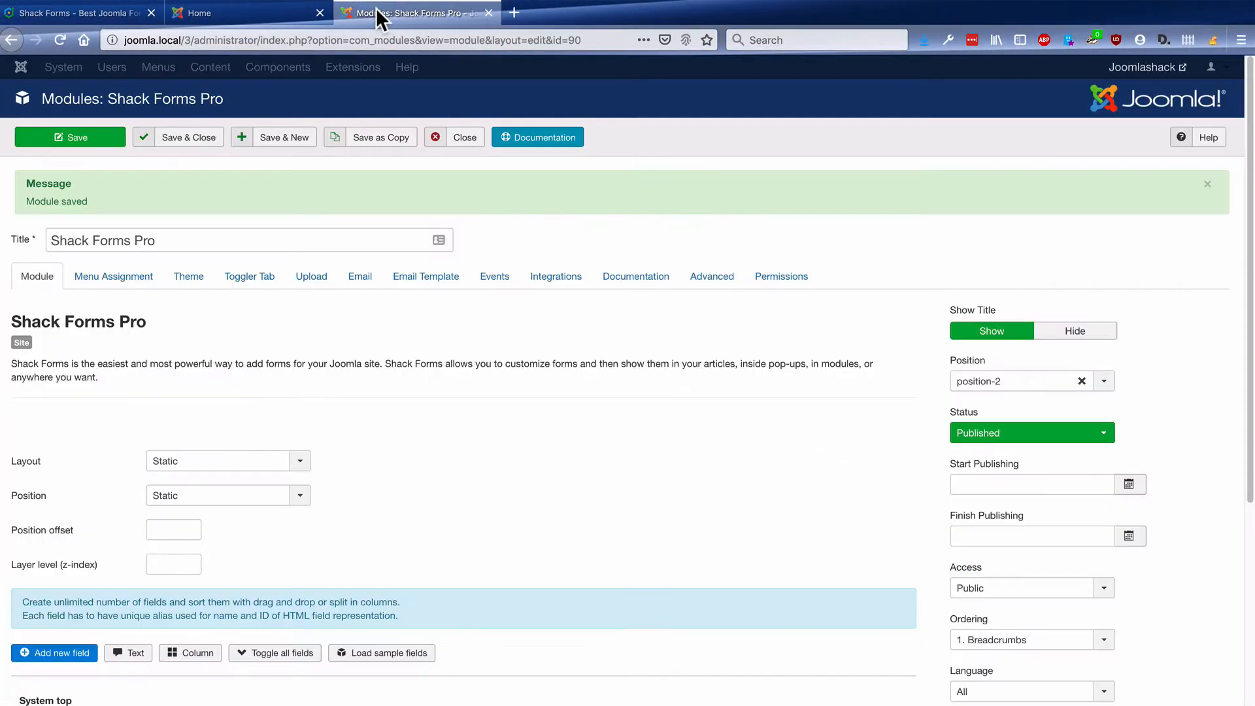
pyautogui.scroll(-3, 414, 205)
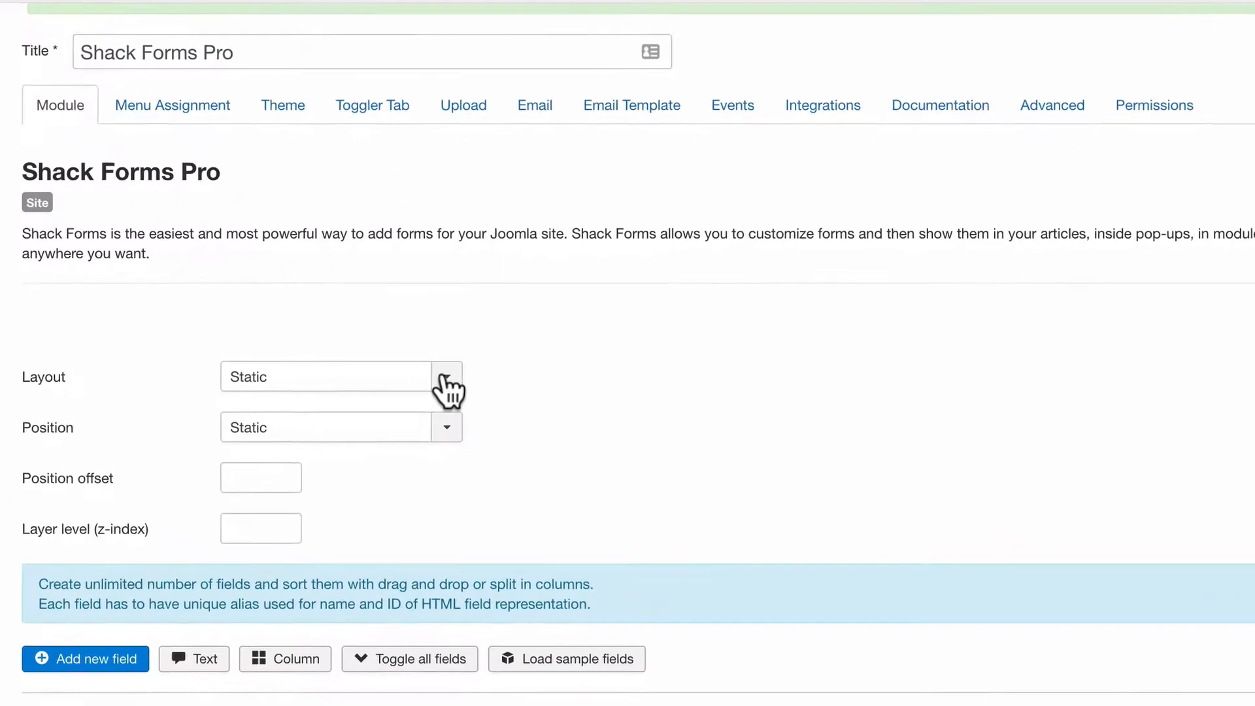
pyautogui.click(300, 371)
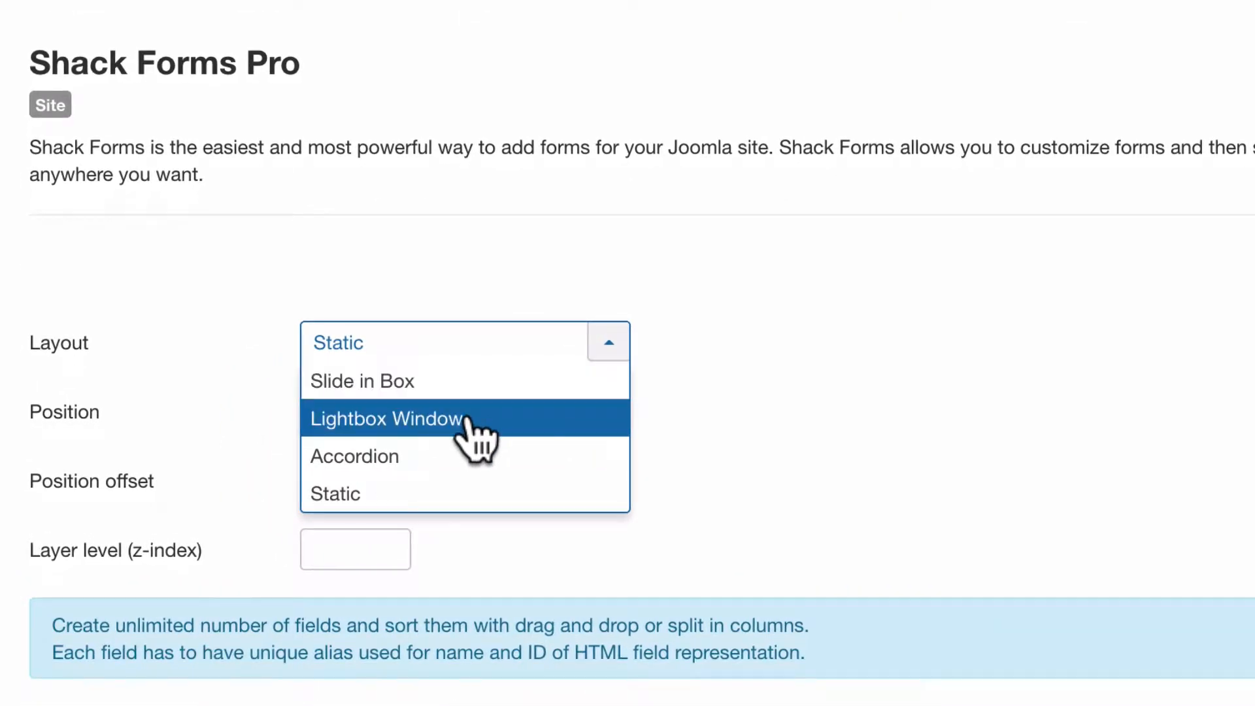
pyautogui.click(467, 419)
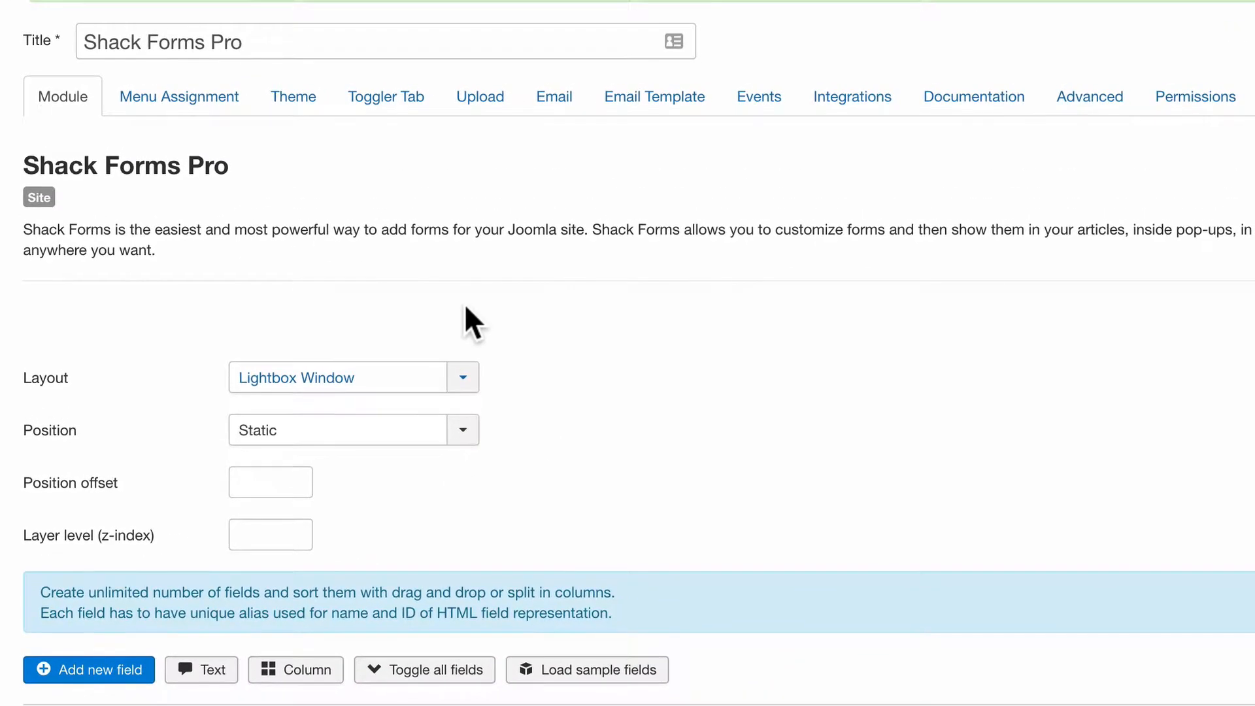
# In the module's event settings, set Auto-popup to On load.
pyautogui.click(742, 110)
pyautogui.scroll(-1, 744, 155)
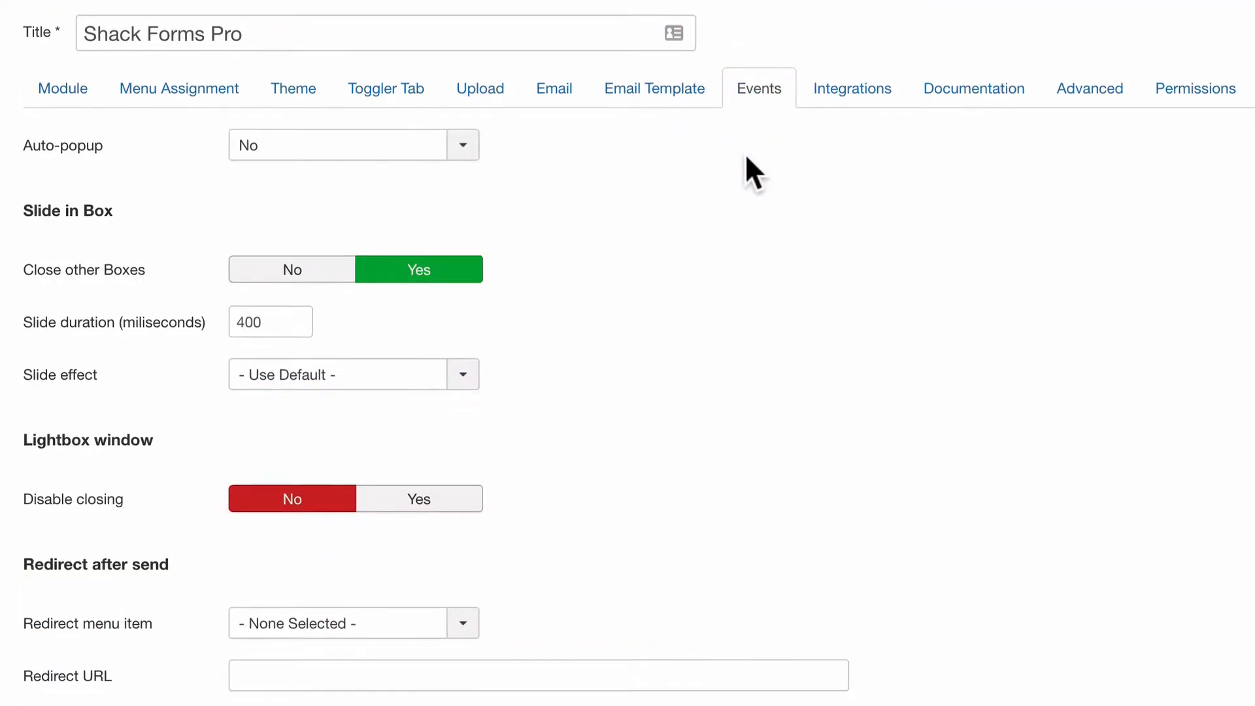
pyautogui.scroll(1, 746, 167)
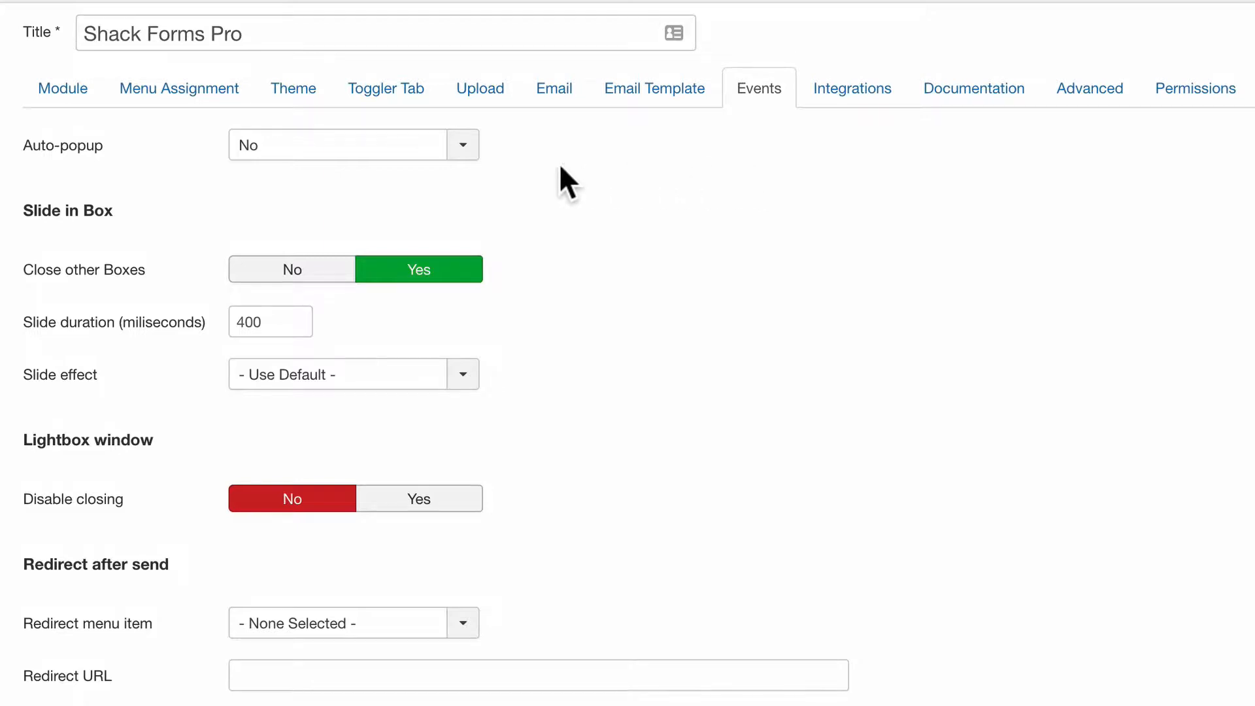
pyautogui.click(323, 153)
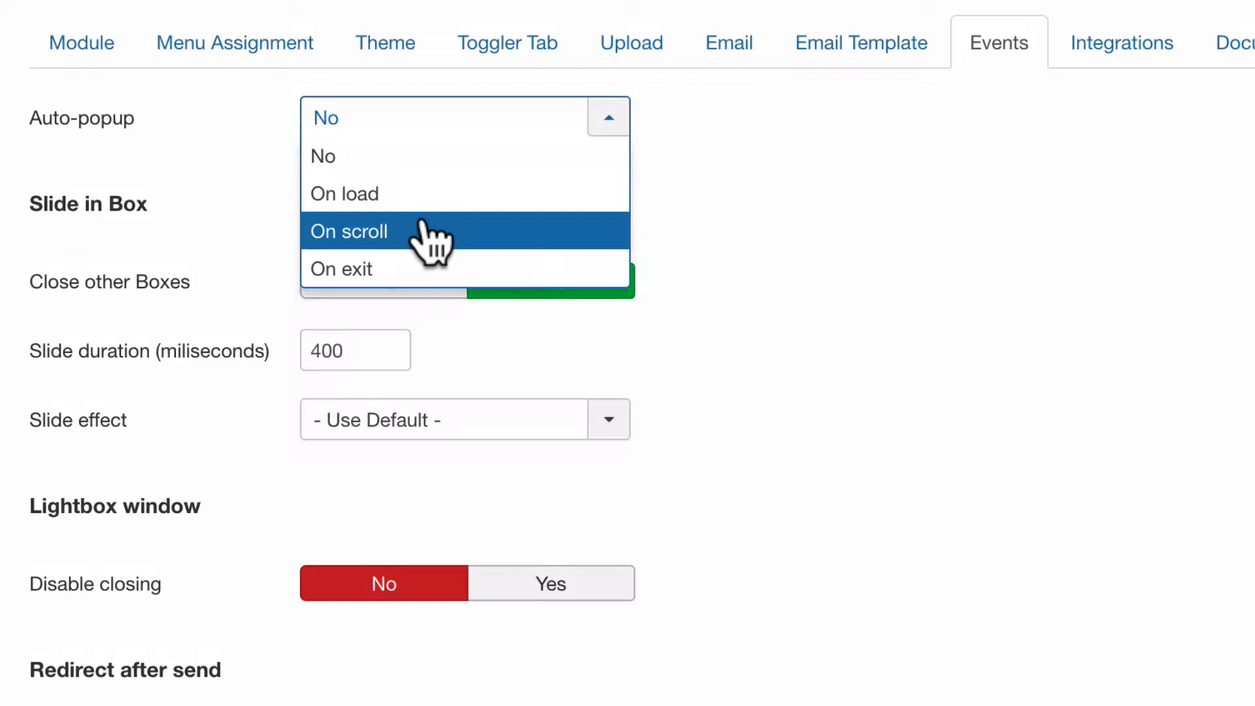
pyautogui.click(363, 196)
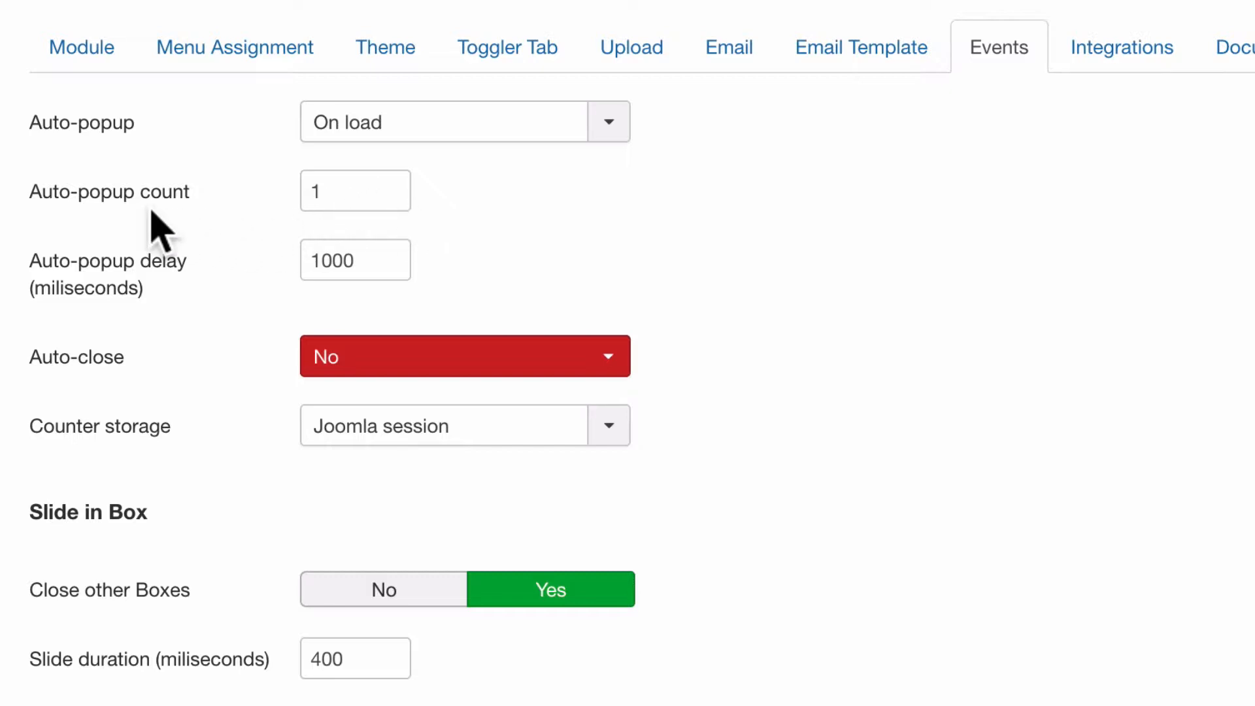
# Set the Auto-popup count to 0 and save the module.
pyautogui.moveTo(128, 191)
pyautogui.moveTo(322, 191); pyautogui.dragTo(299, 191)
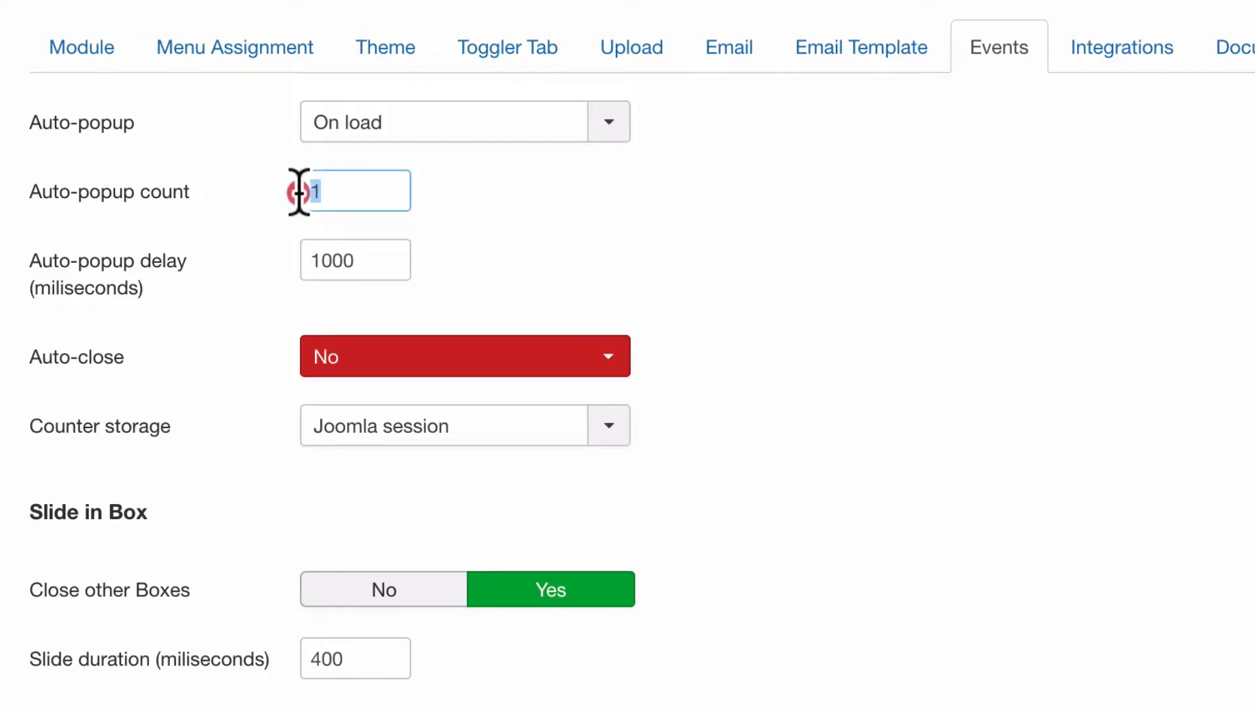
pyautogui.write('0')
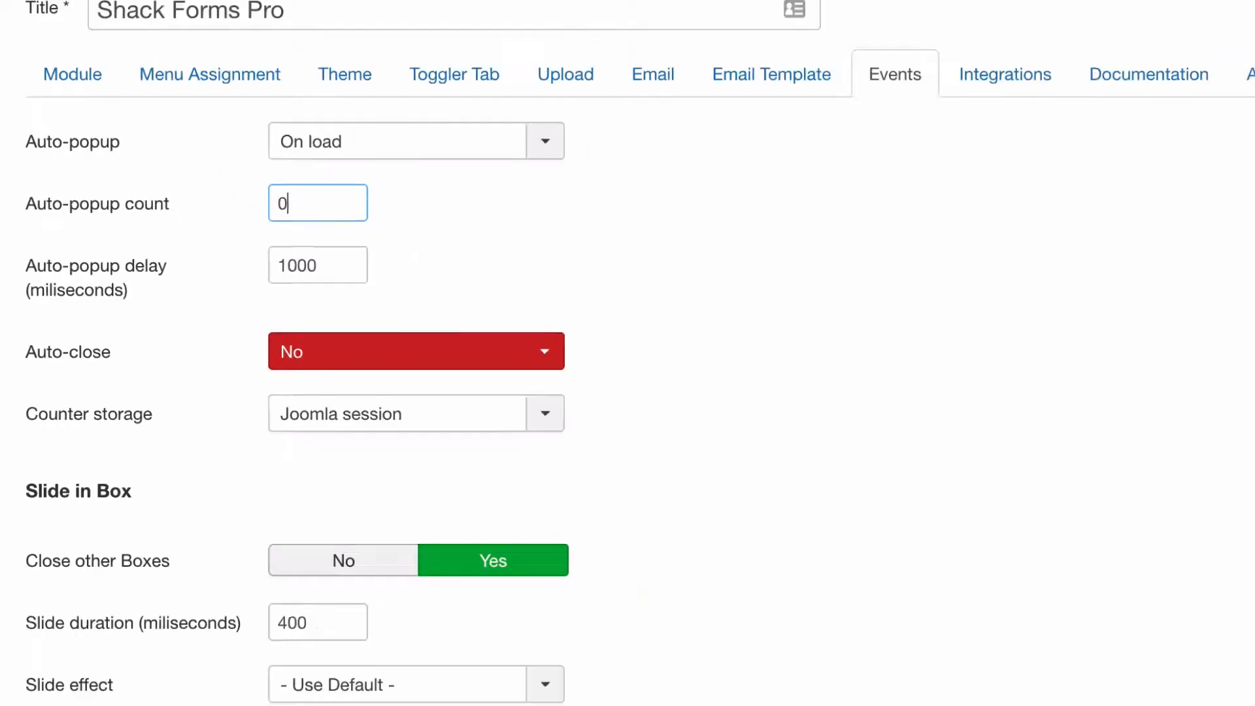
pyautogui.click(68, 98)
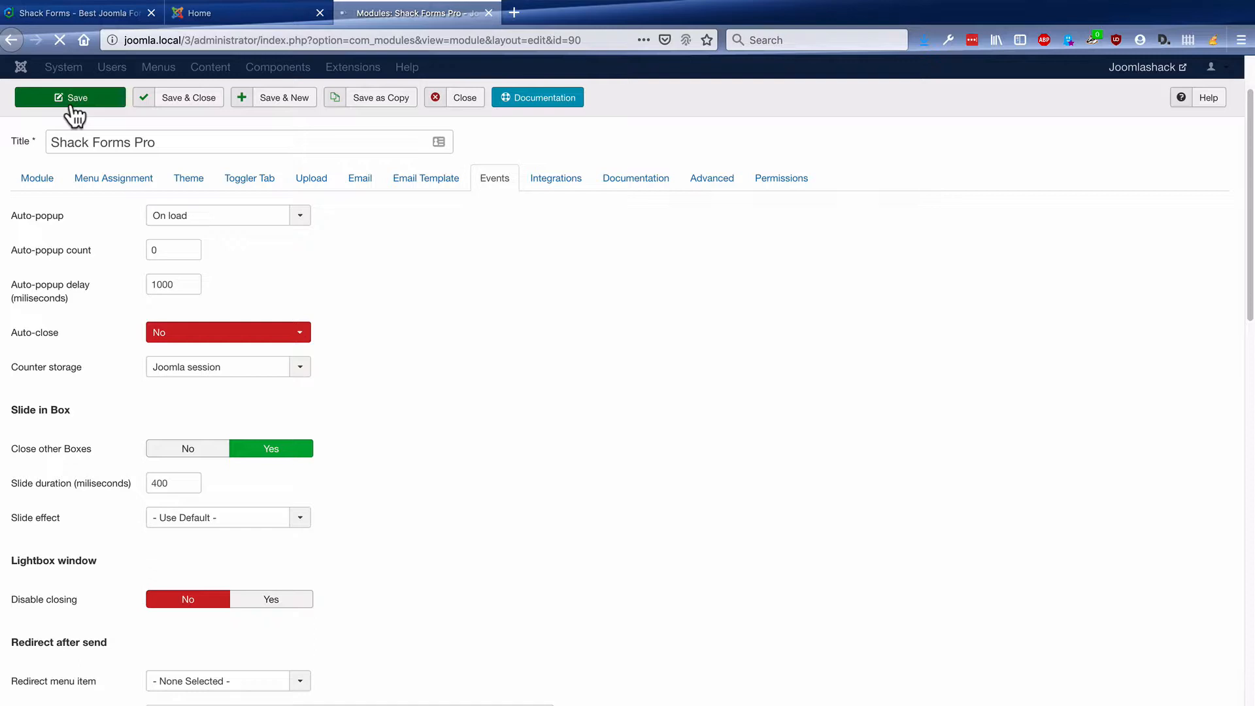
# Reload the site's Home page to check the automatic form popup, and close the popup.
pyautogui.click(209, 17)
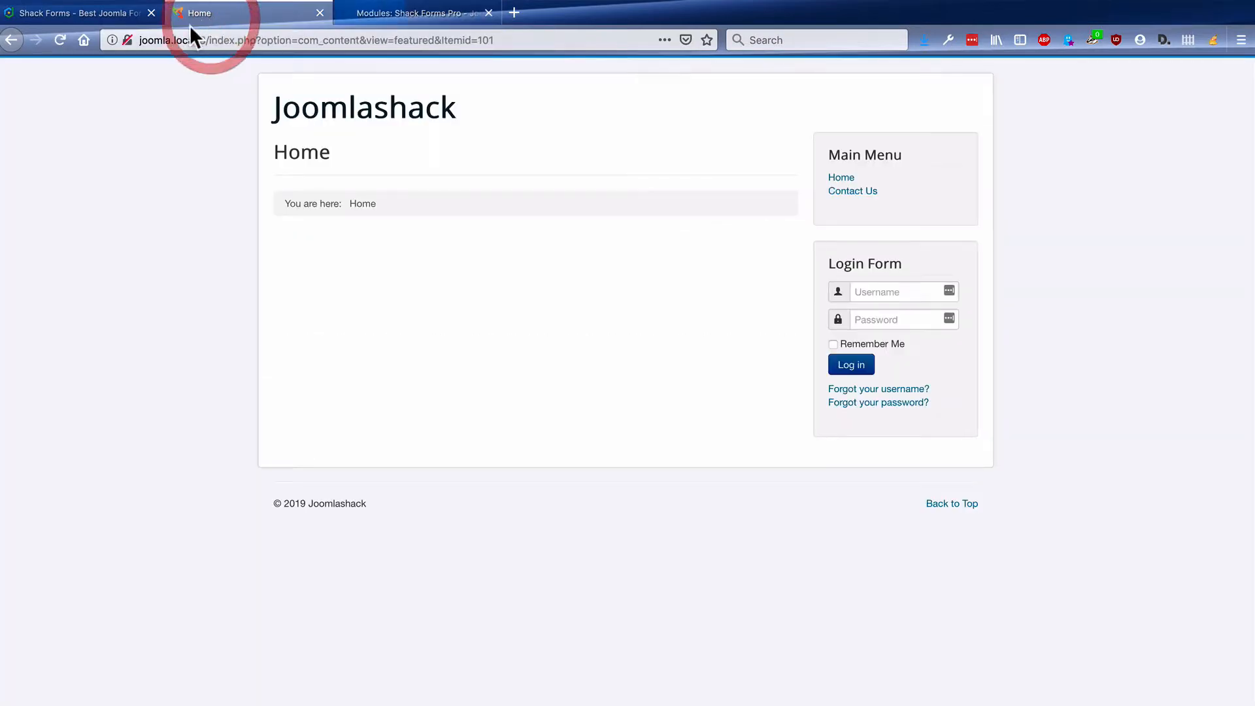
pyautogui.click(60, 39)
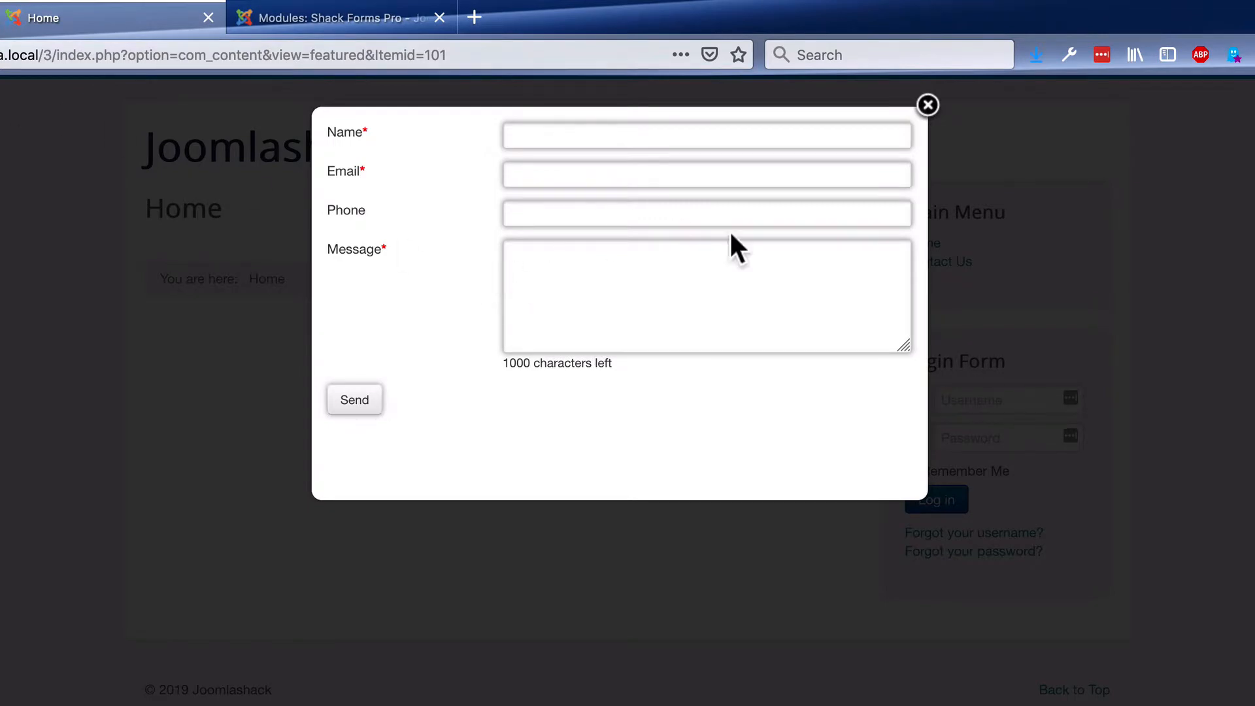
pyautogui.click(928, 105)
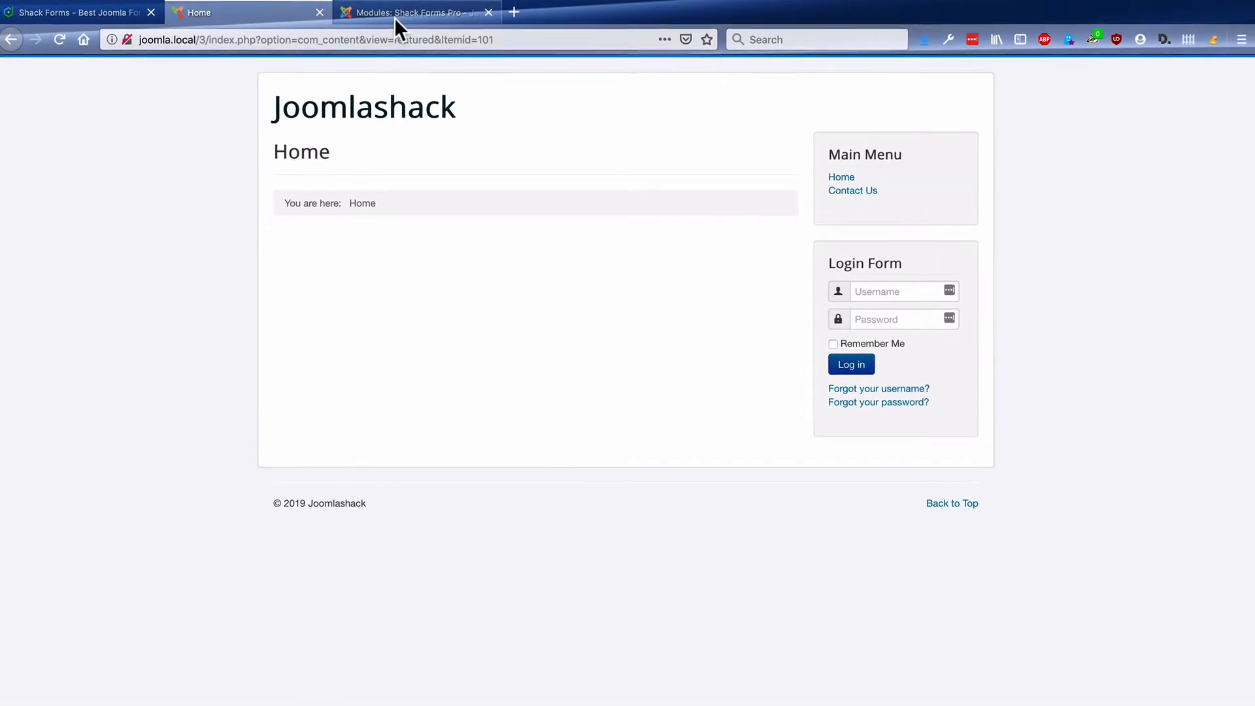
# Return to the module's event settings and set Counter storage to Cookie.
pyautogui.click(394, 17)
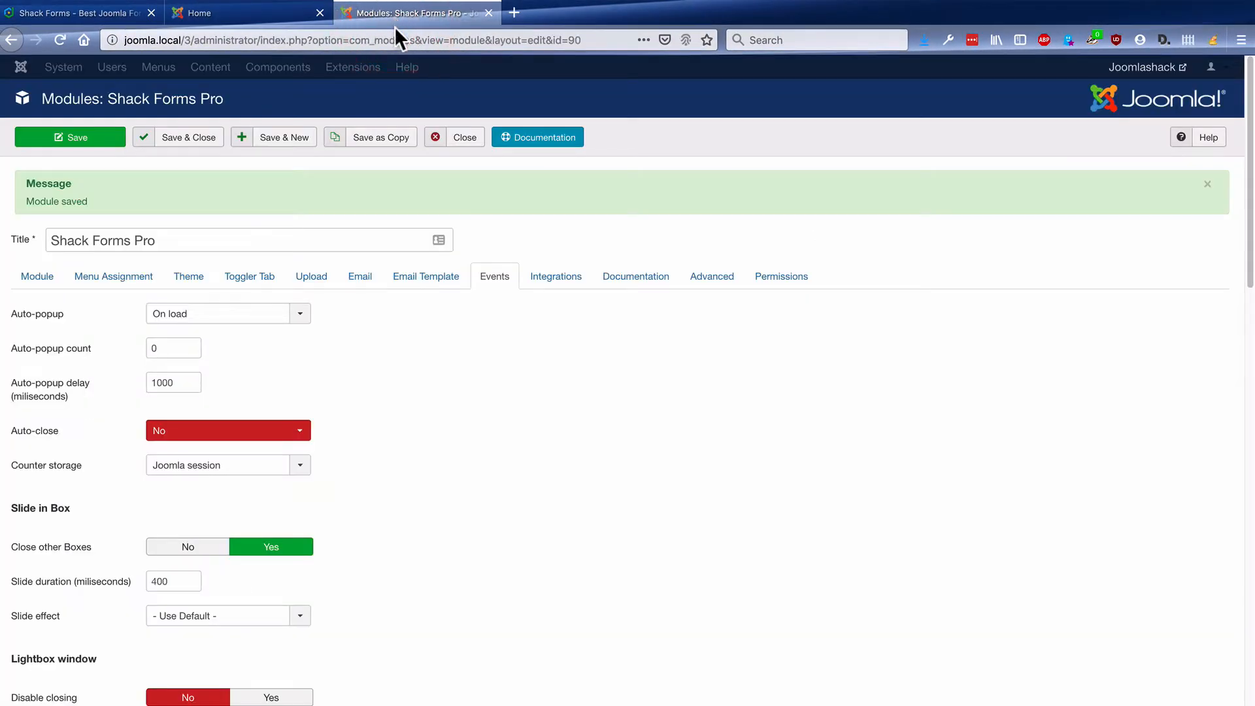
pyautogui.scroll(-1, 500, 370)
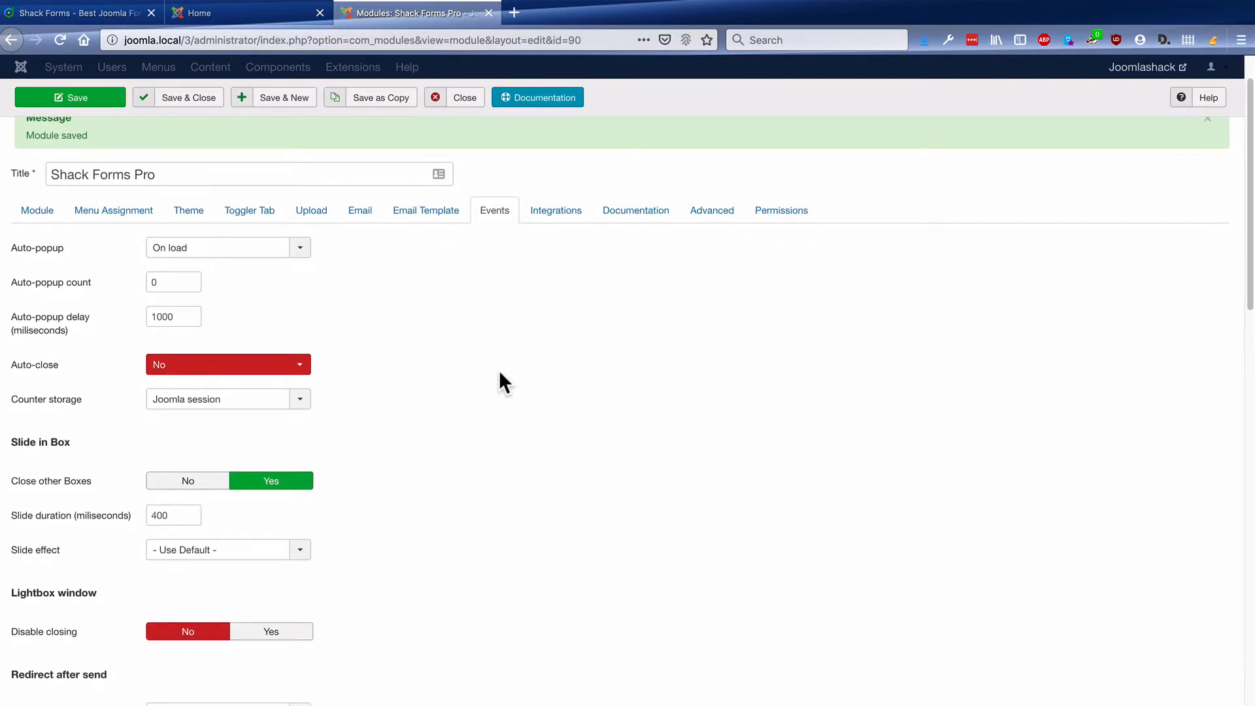
pyautogui.moveTo(94, 326)
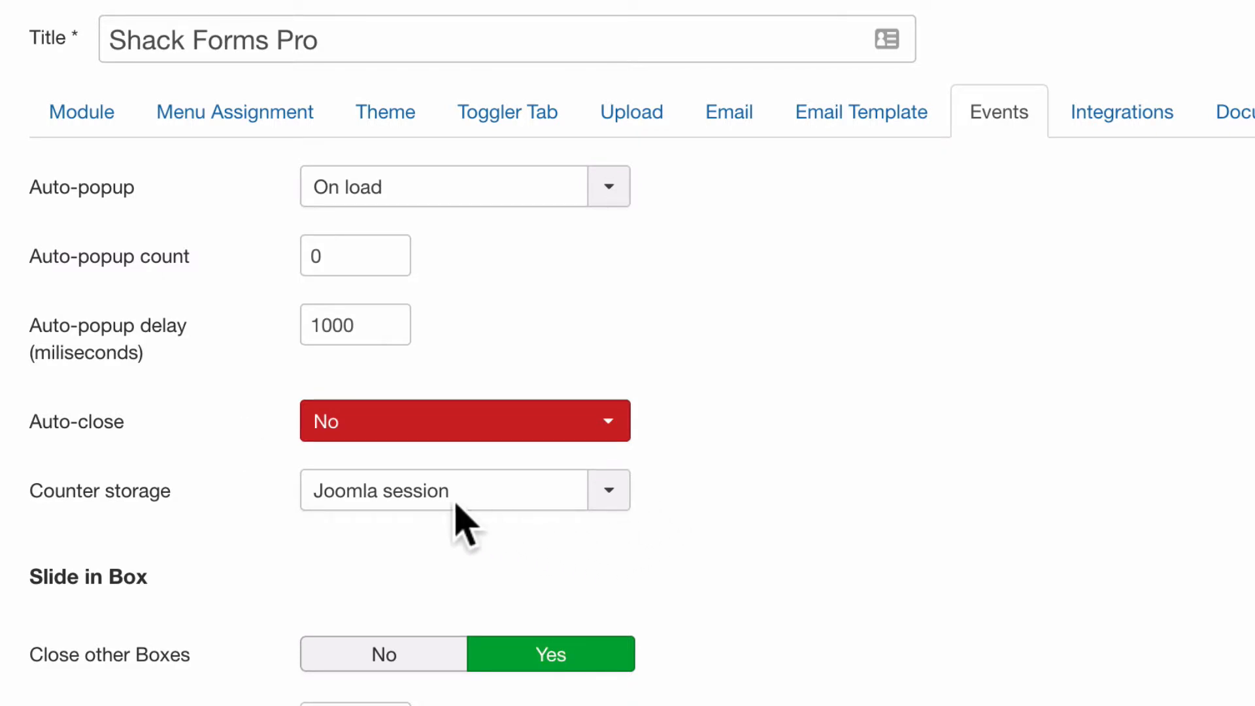
pyautogui.click(416, 498)
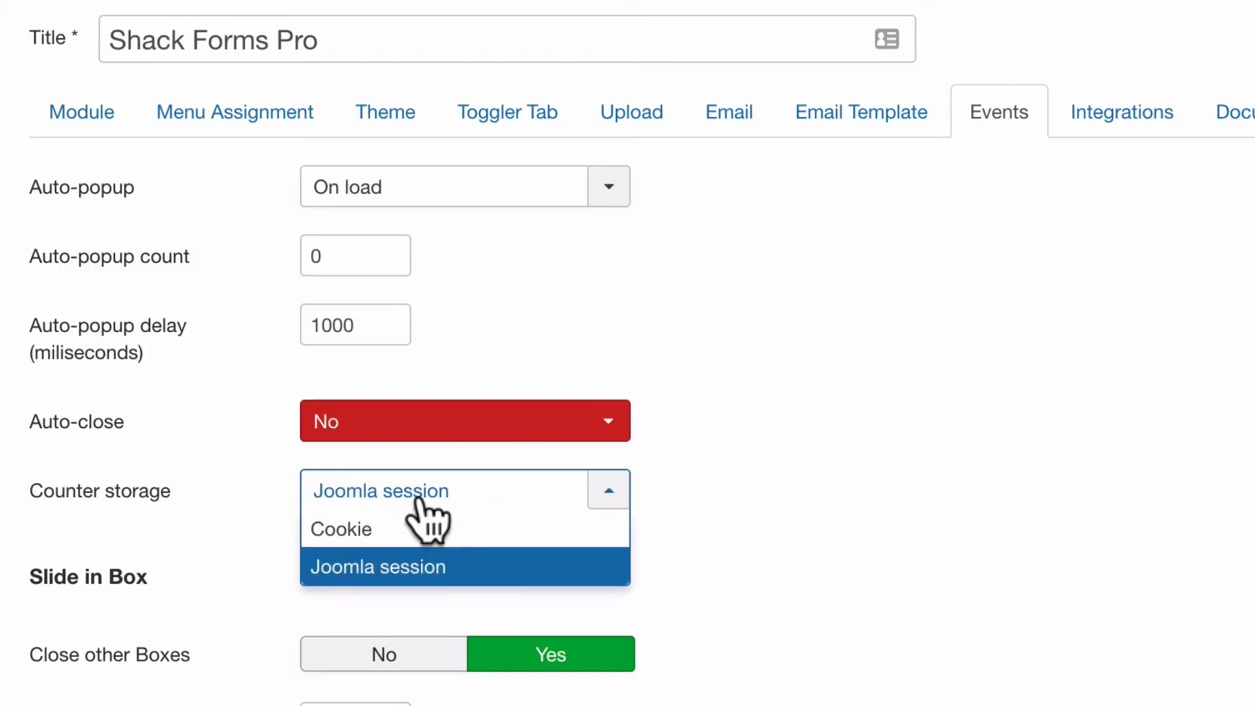
pyautogui.click(388, 531)
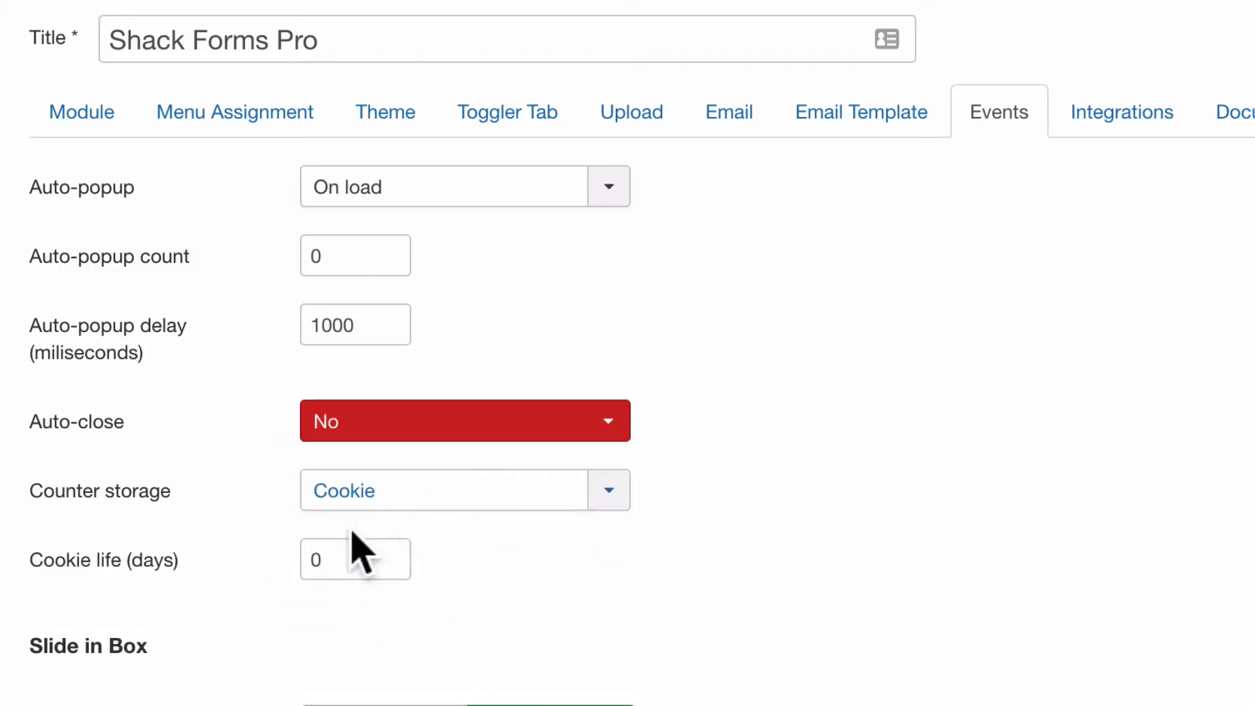
# Try a cookie life of 30 days and set it back to 0.
pyautogui.moveTo(134, 560)
pyautogui.moveTo(328, 560); pyautogui.dragTo(281, 560)
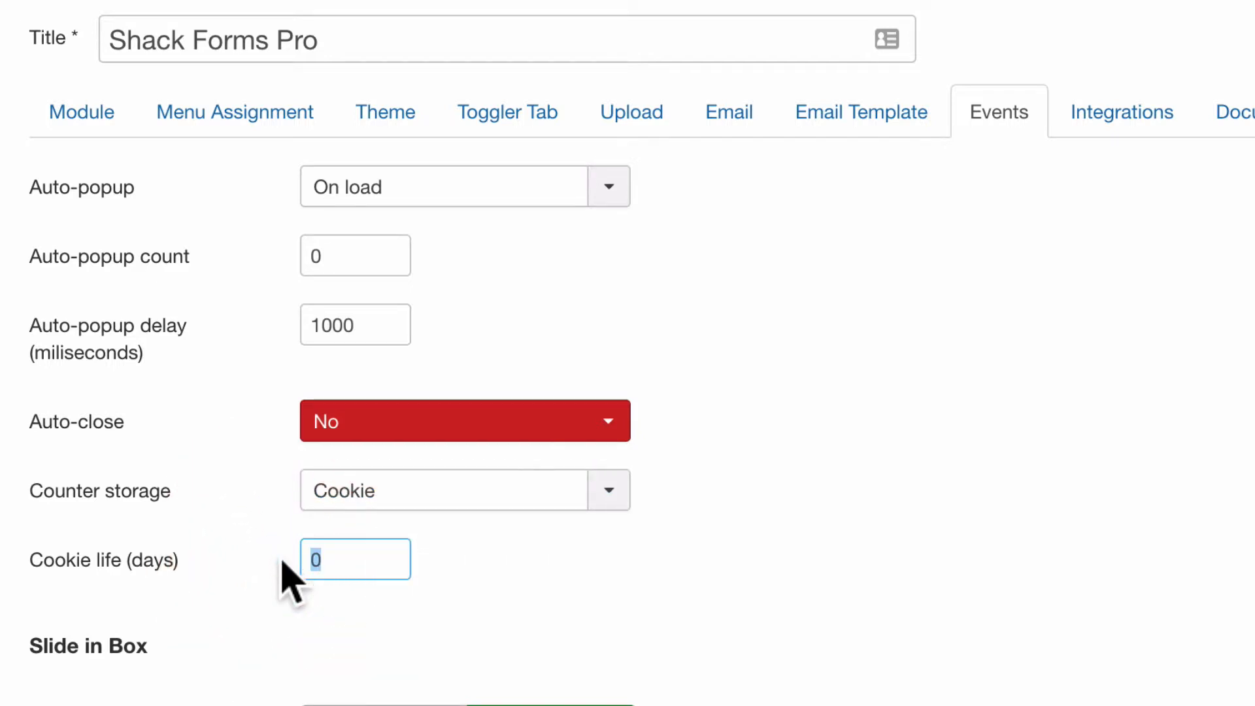
pyautogui.write('30')
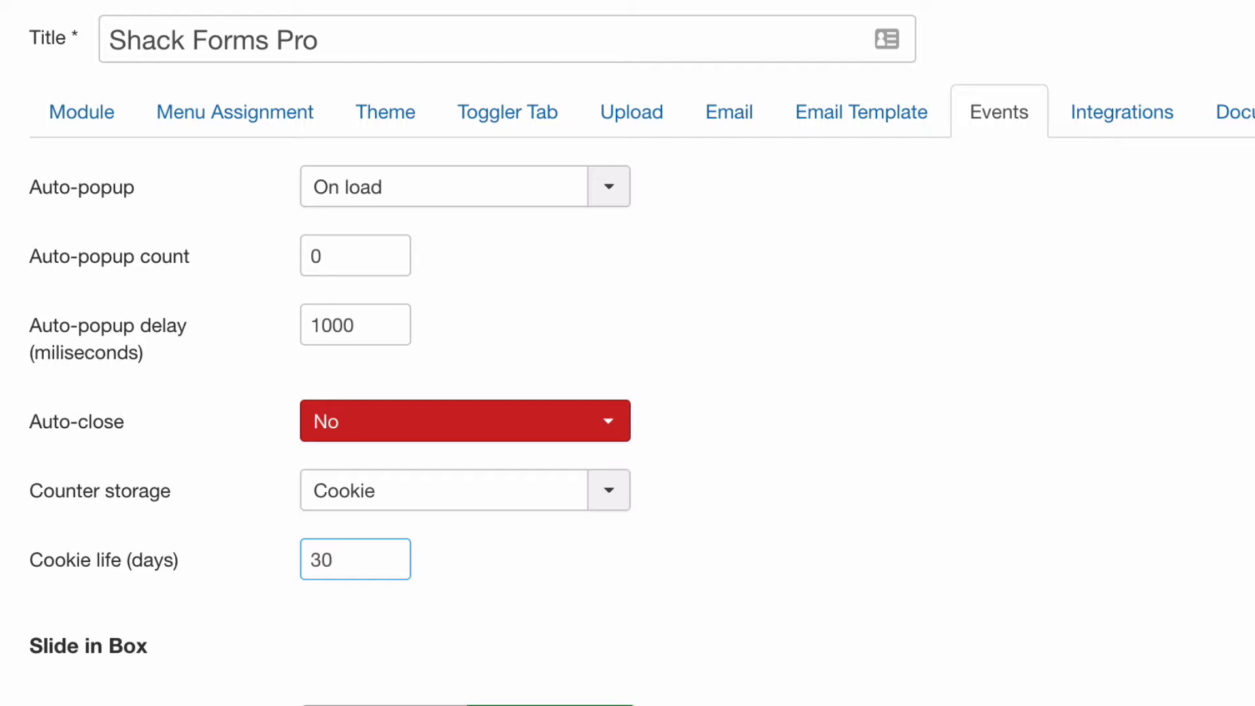
pyautogui.press('BackSpace')
pyautogui.press('BackSpace')
pyautogui.write('0')
pyautogui.click(541, 588)
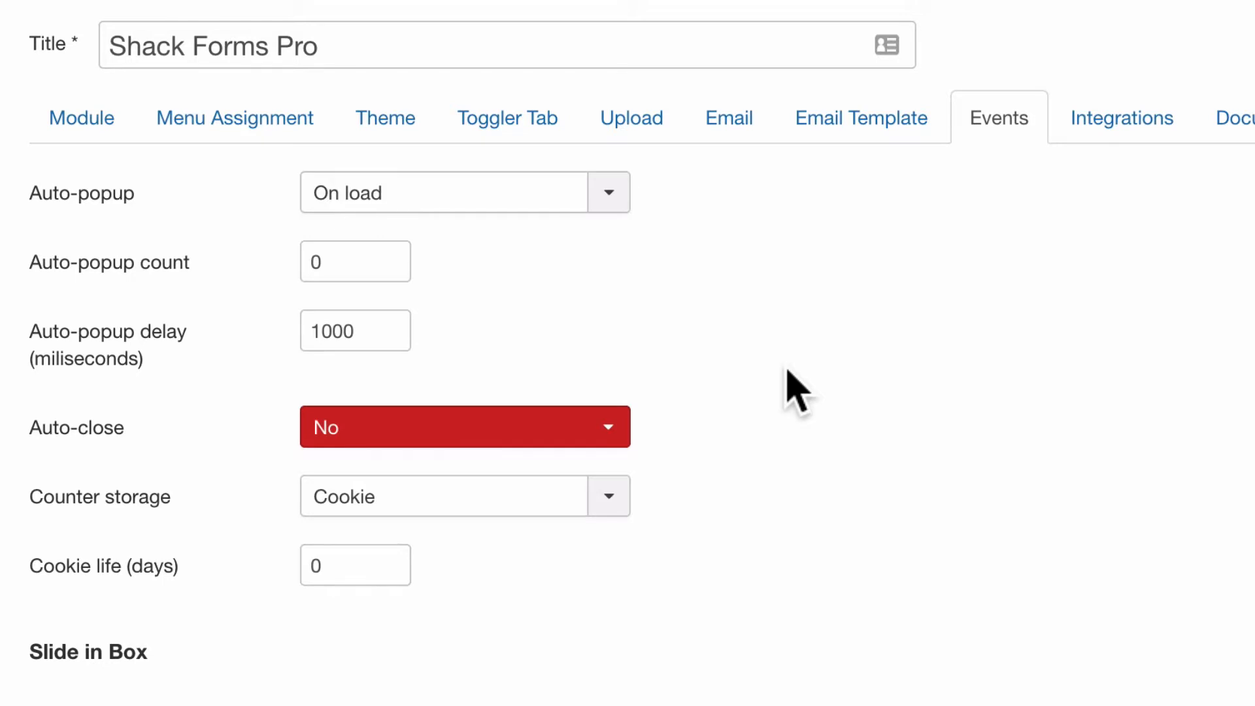
# In the module's theme settings, set the buttons and fields style to violet and the background style to gray.
pyautogui.click(385, 131)
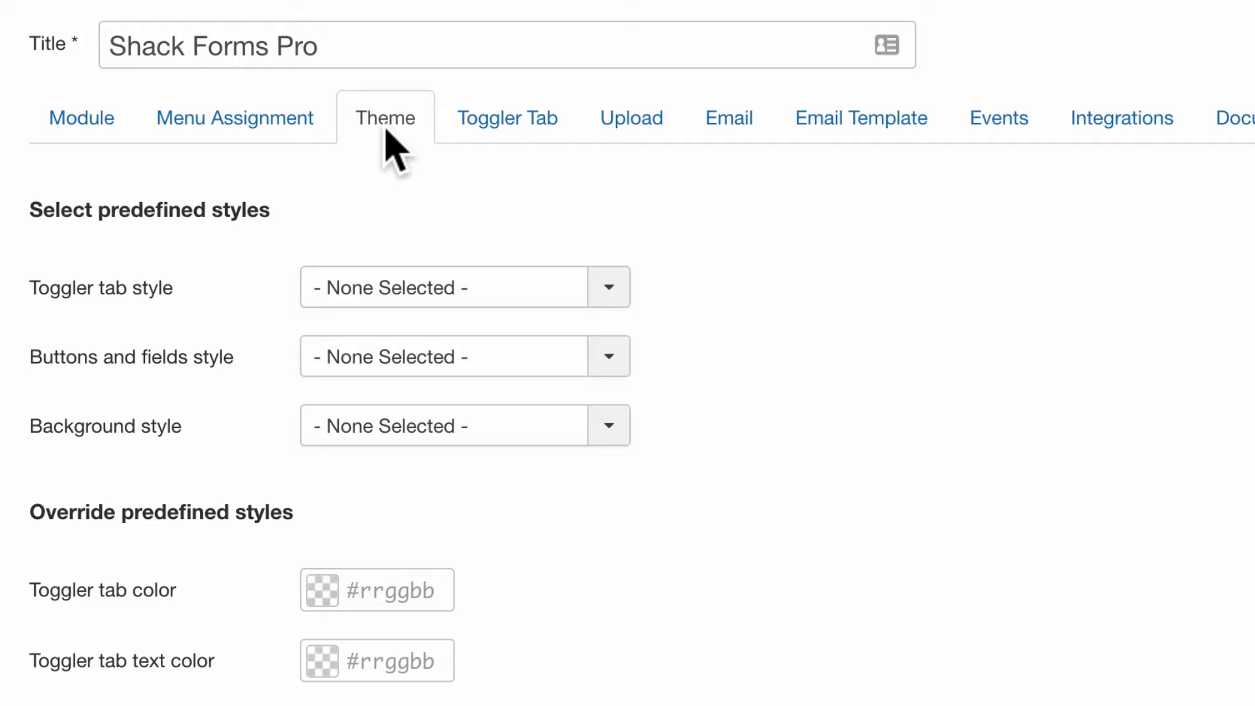
pyautogui.click(457, 370)
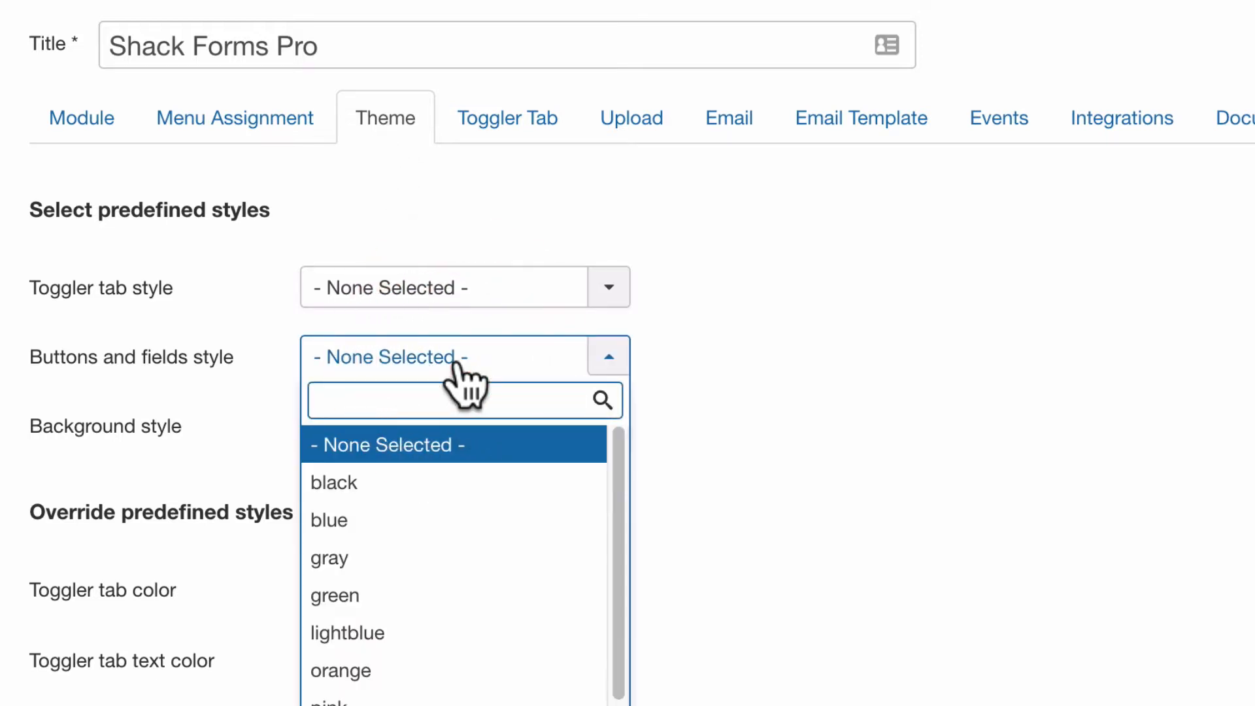
pyautogui.scroll(-3, 469, 566)
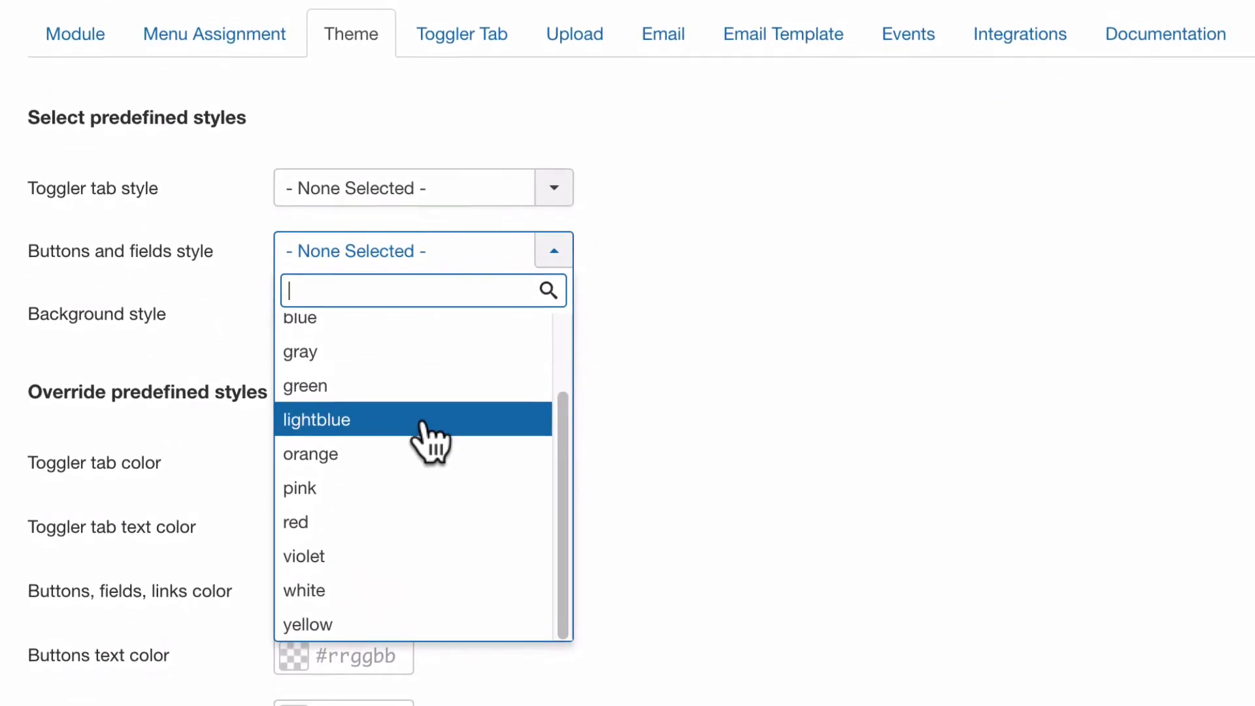
pyautogui.click(370, 554)
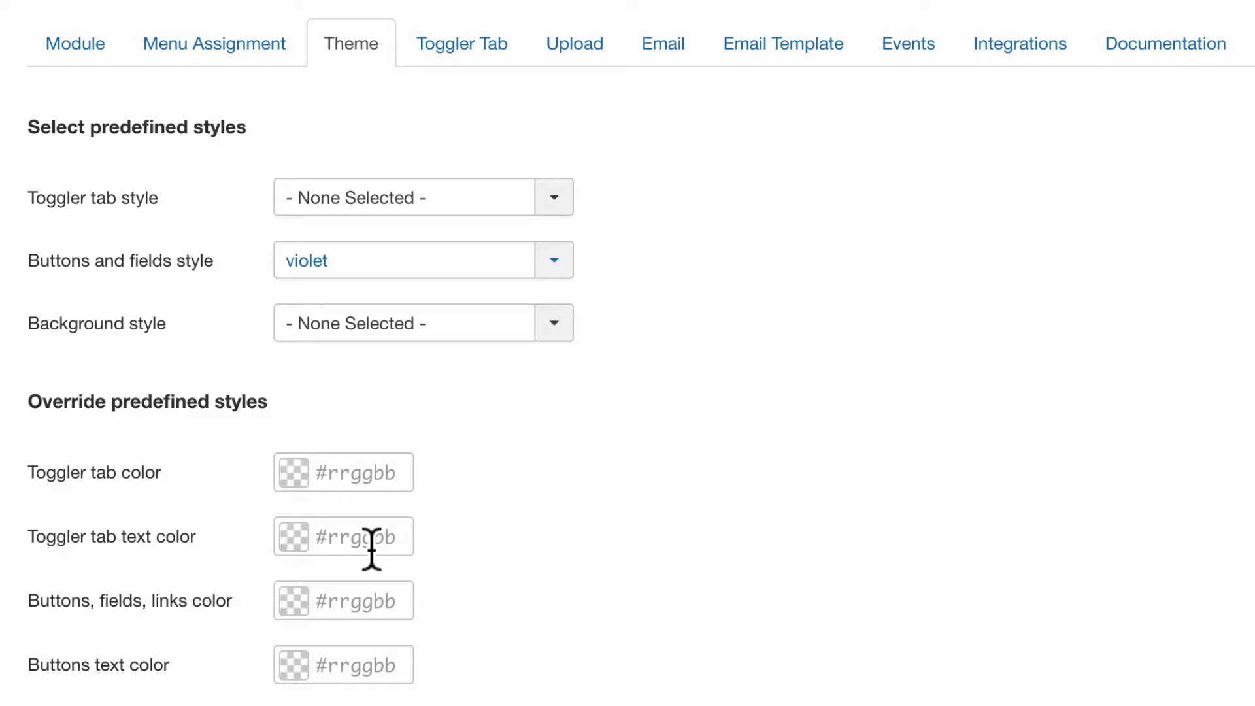
pyautogui.click(302, 319)
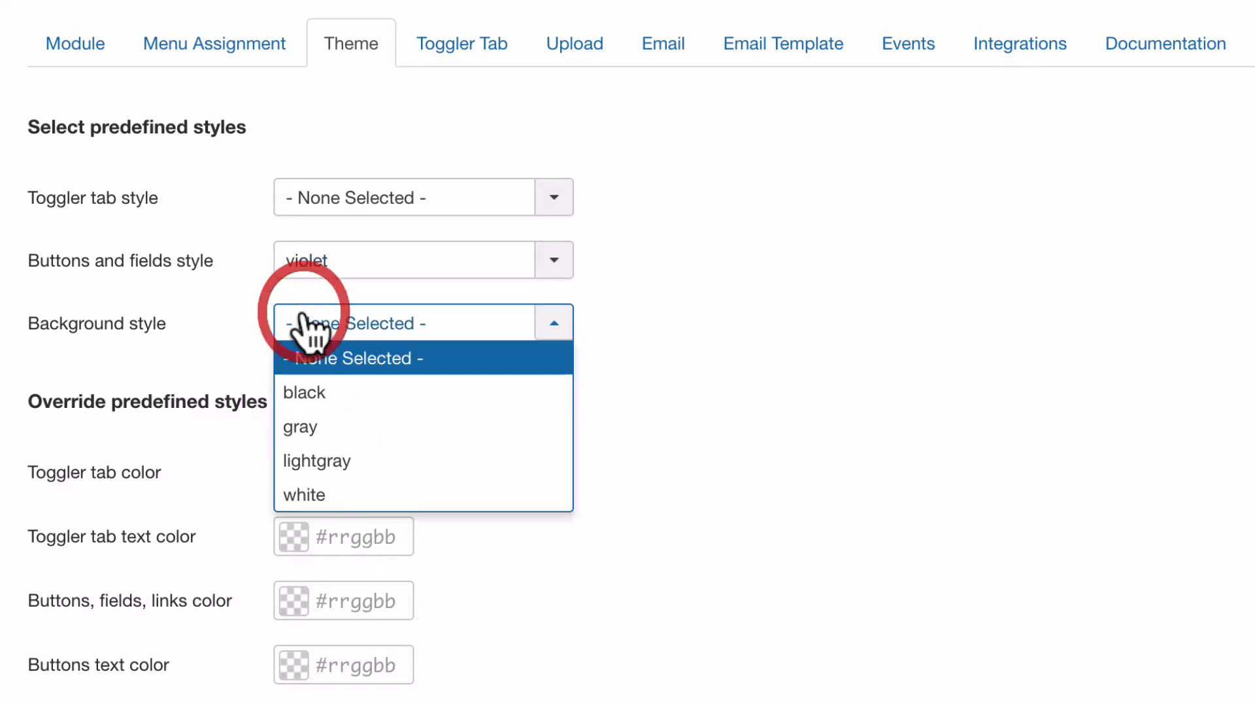
pyautogui.click(319, 428)
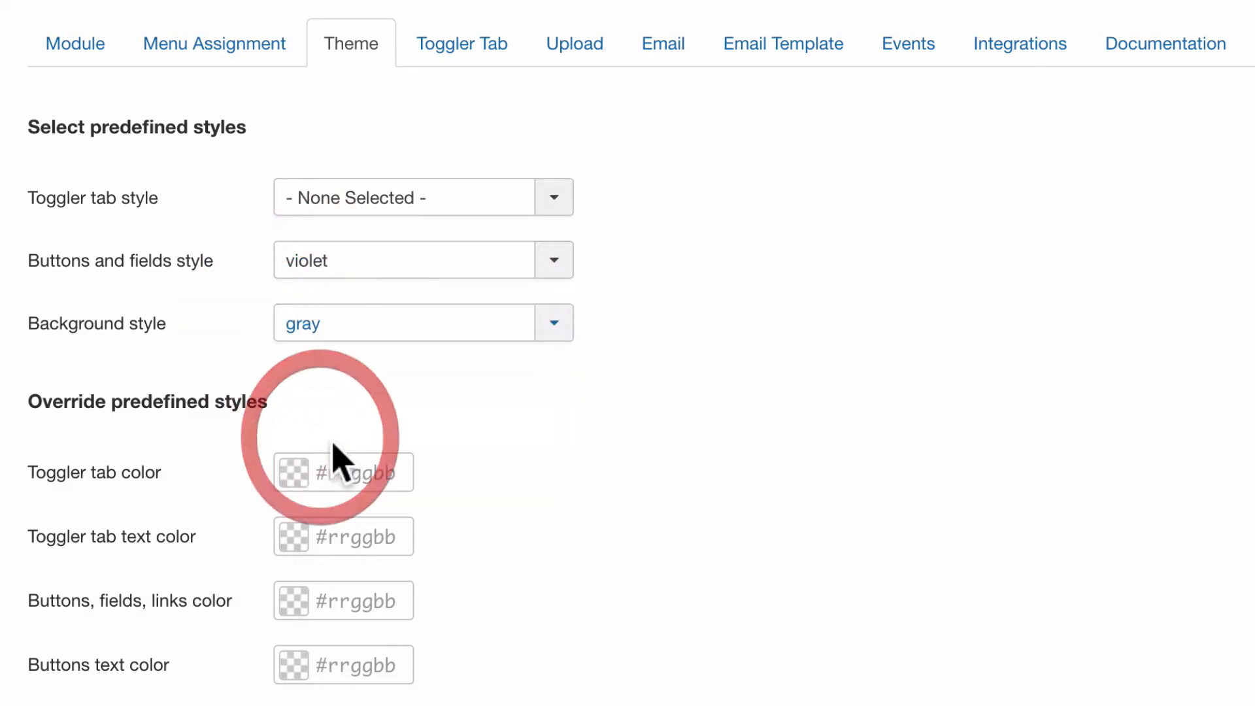
# Set the Lightbox window effect to Rotate in the theme settings.
pyautogui.scroll(-12, 427, 522)
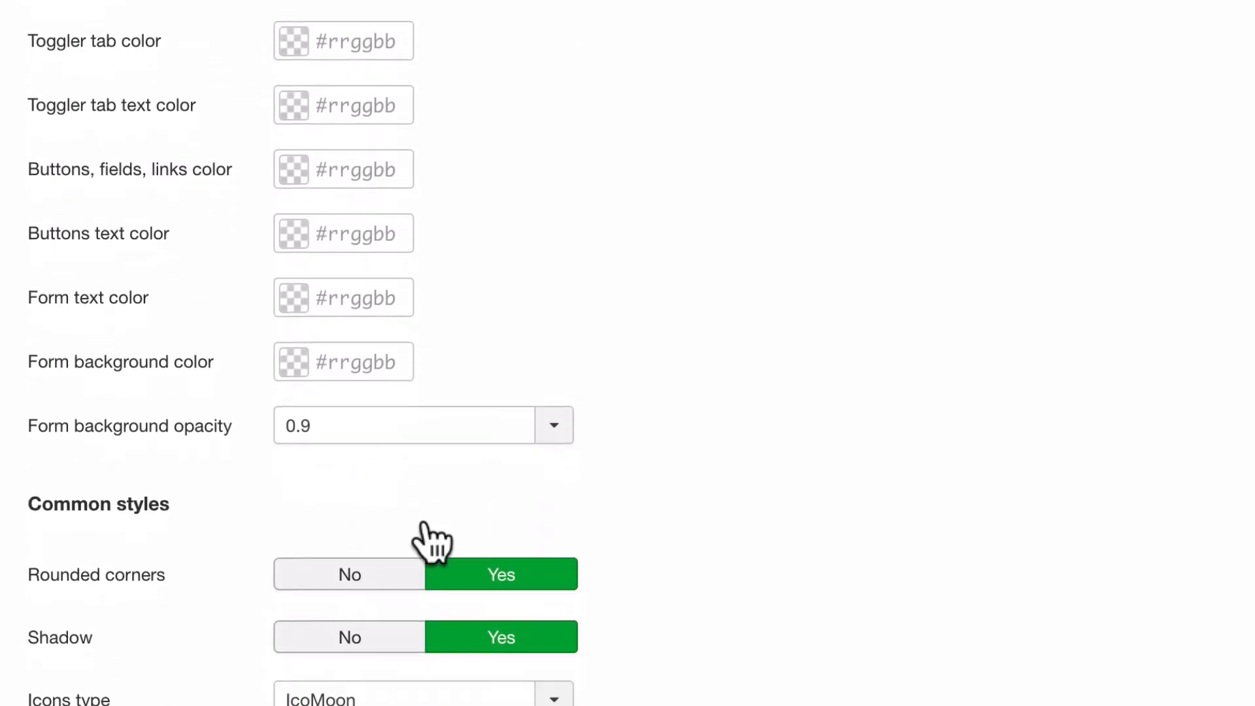
pyautogui.scroll(-10, 422, 523)
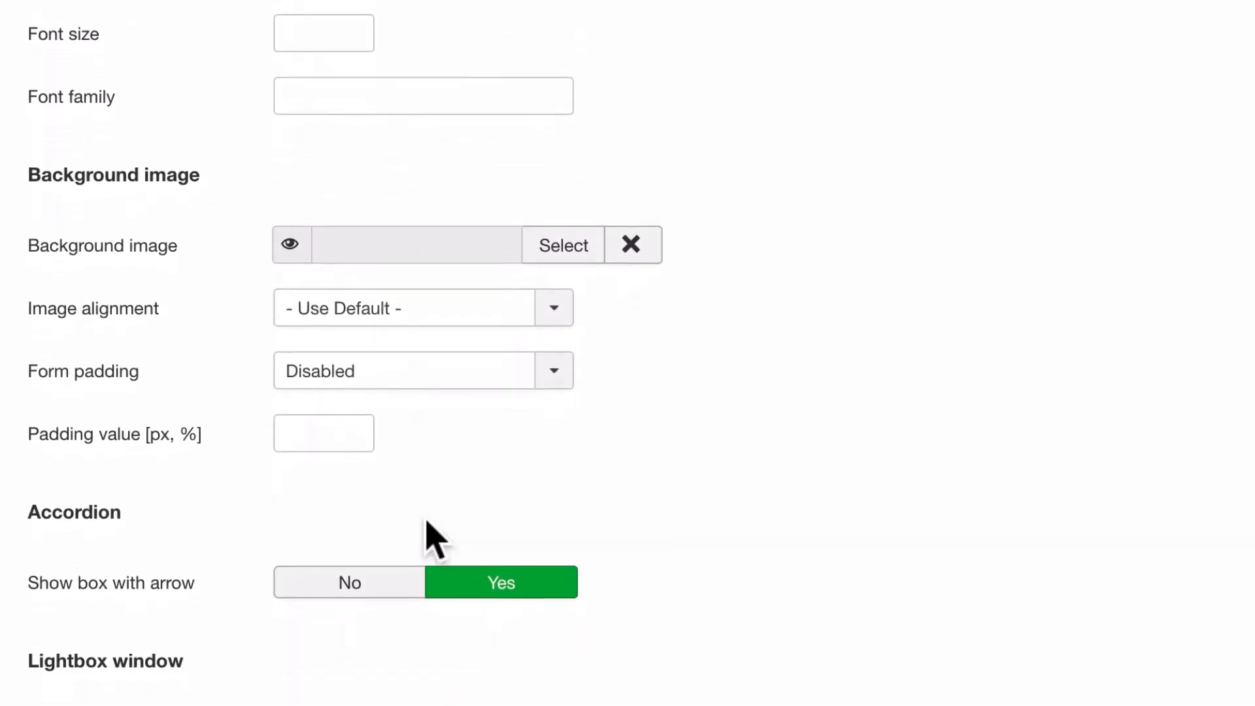
pyautogui.scroll(-5, 428, 538)
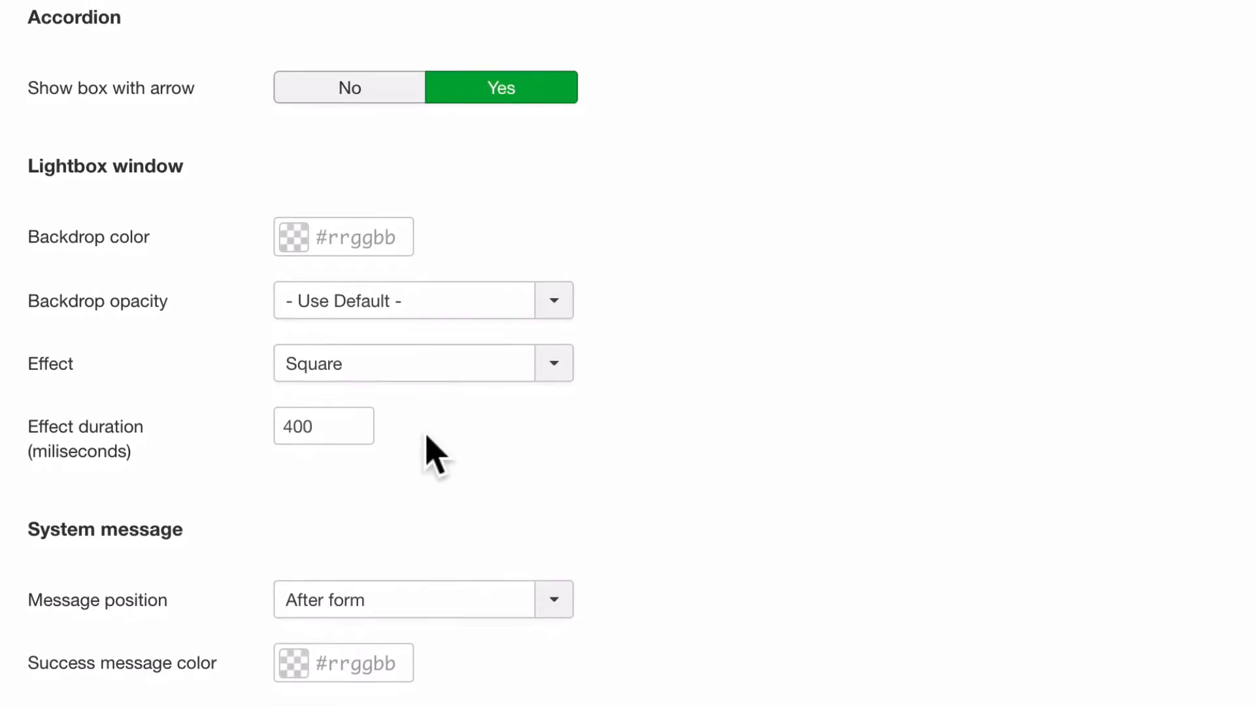
pyautogui.click(393, 303)
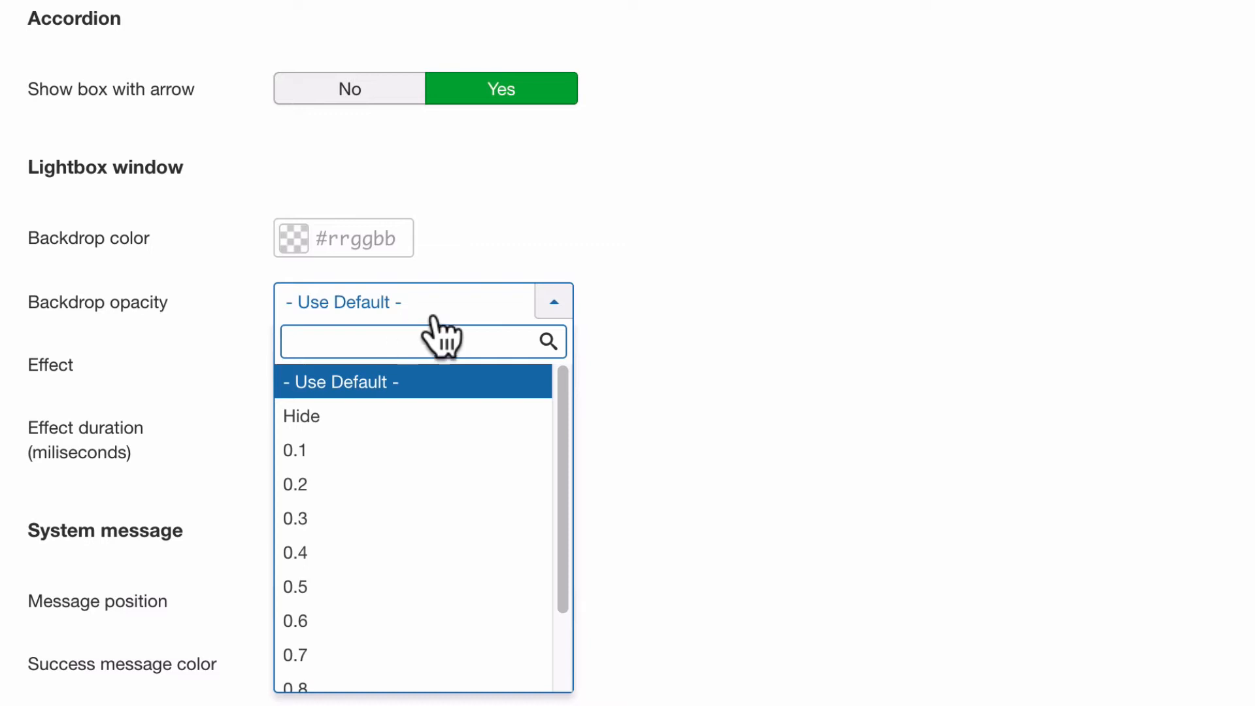
pyautogui.click(631, 332)
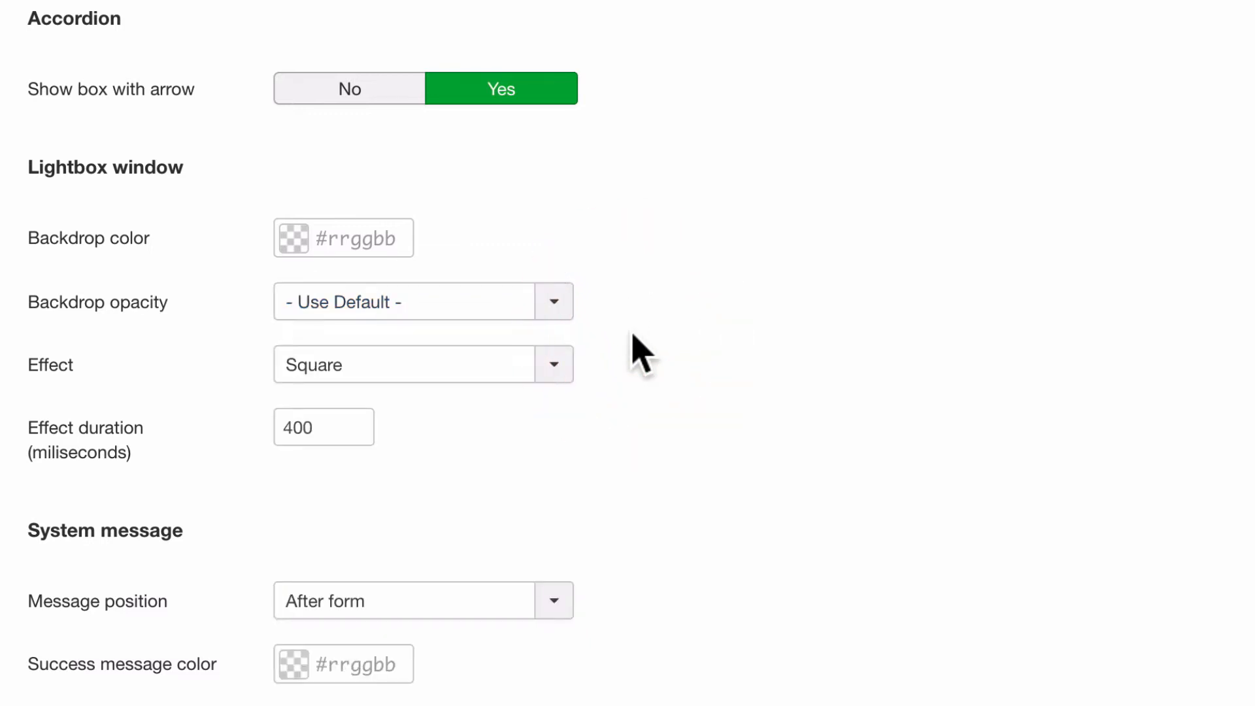
pyautogui.click(486, 369)
pyautogui.click(428, 468)
# Set the Lightbox window's backdrop color to red #e00d0d and save the module.
pyautogui.click(292, 251)
pyautogui.moveTo(434, 221); pyautogui.dragTo(617, 161)
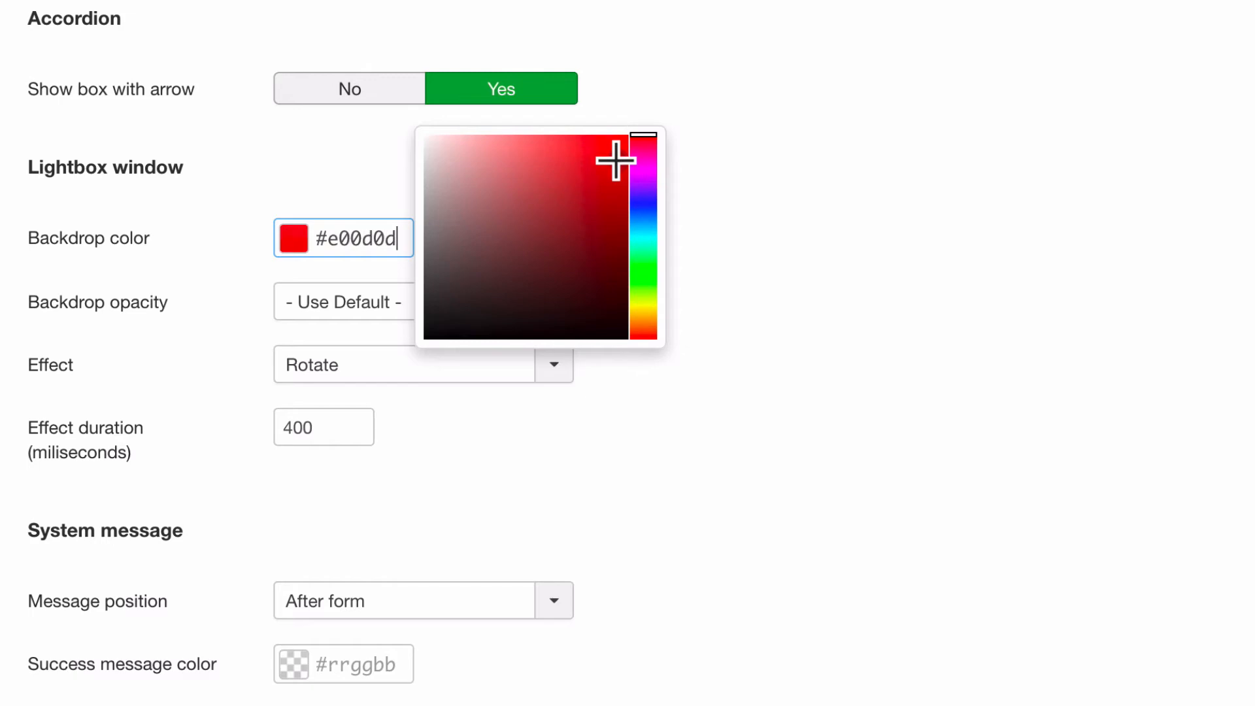
pyautogui.click(827, 221)
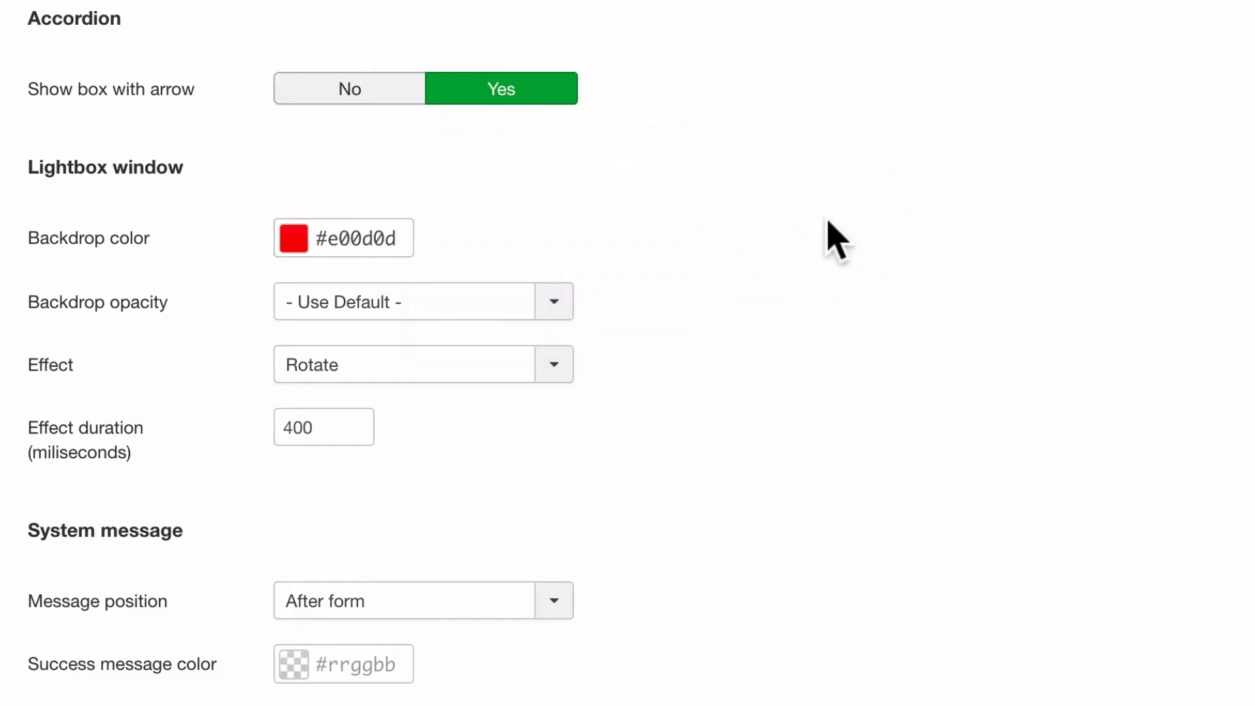
pyautogui.click(72, 99)
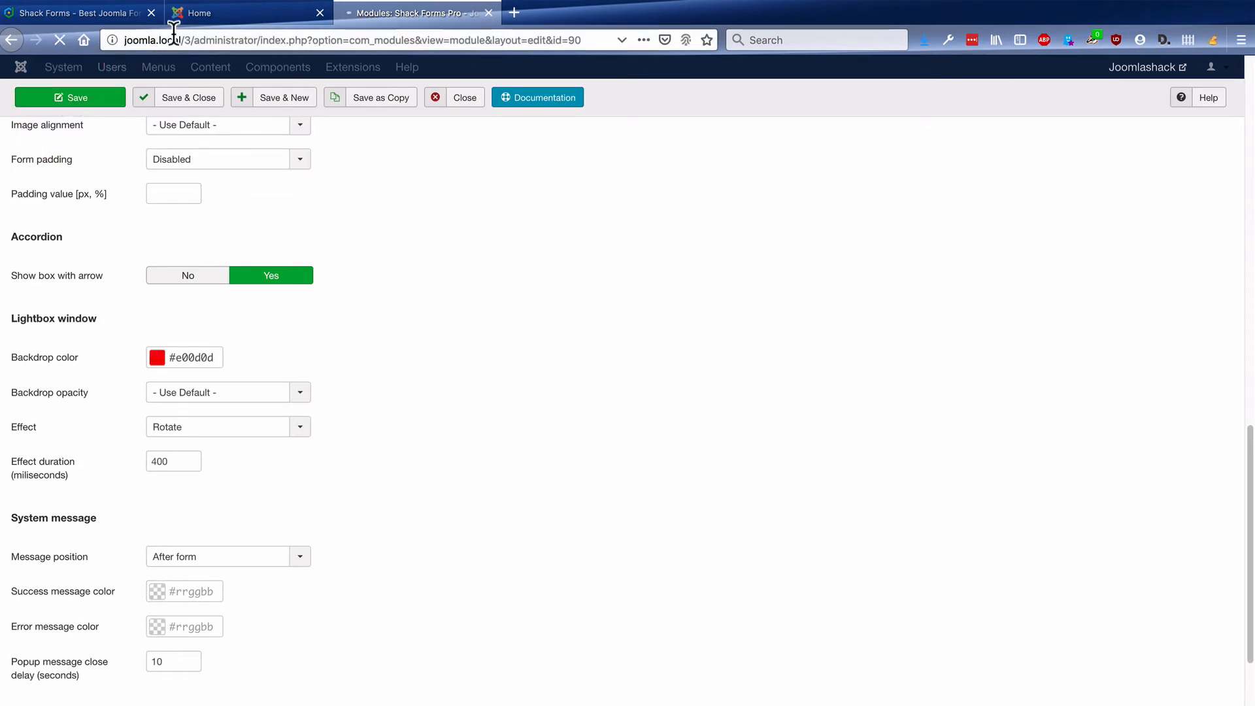
# Reload the site's Home page to check the restyled form popup, and return to the Shack Forms product page.
pyautogui.click(209, 12)
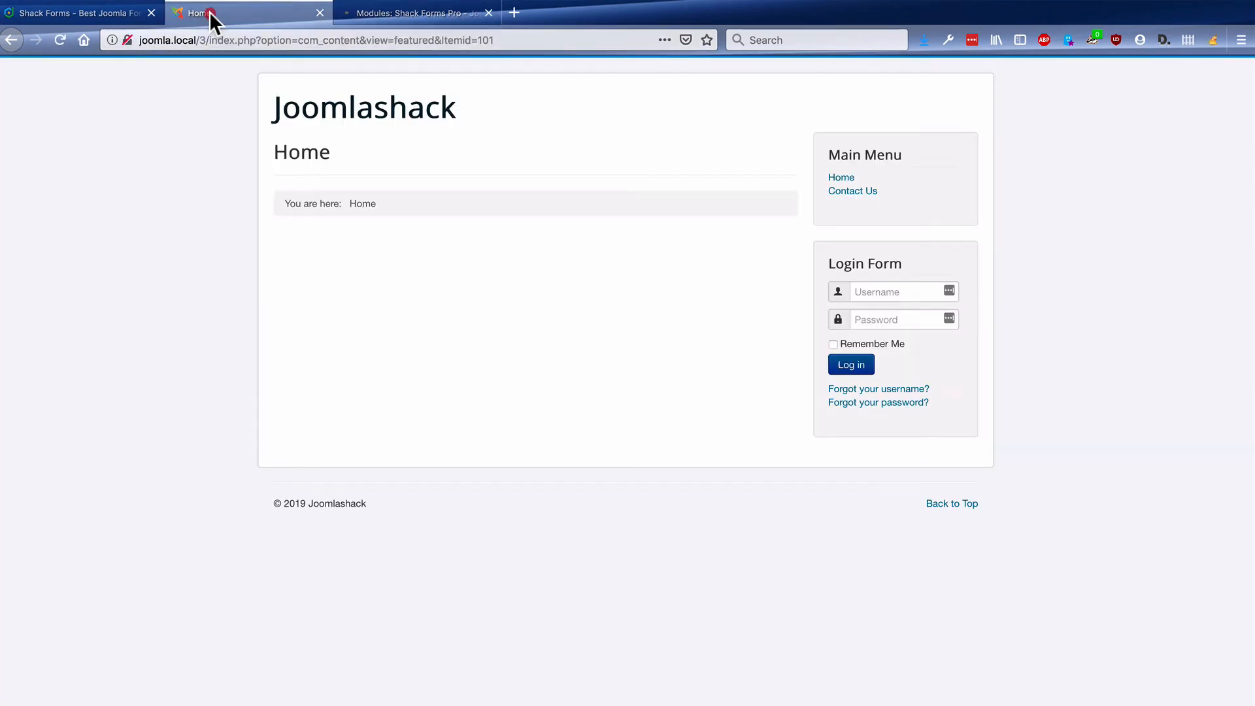
pyautogui.click(53, 37)
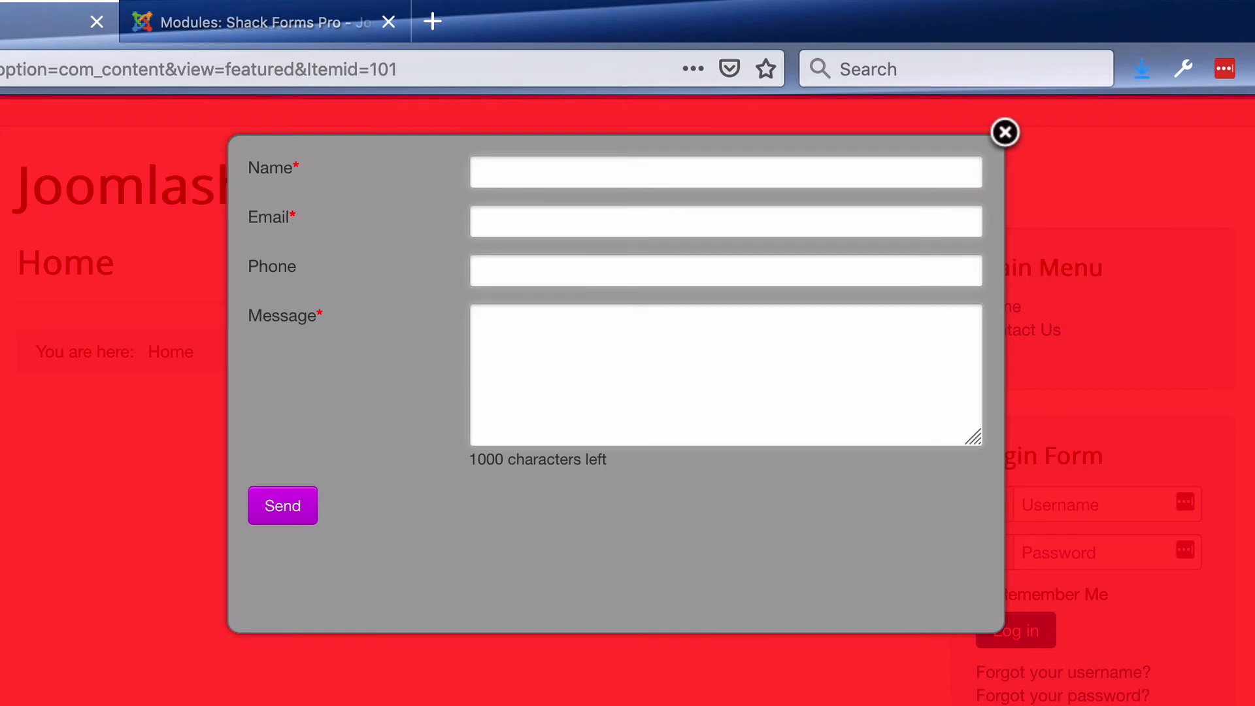
pyautogui.click(60, 16)
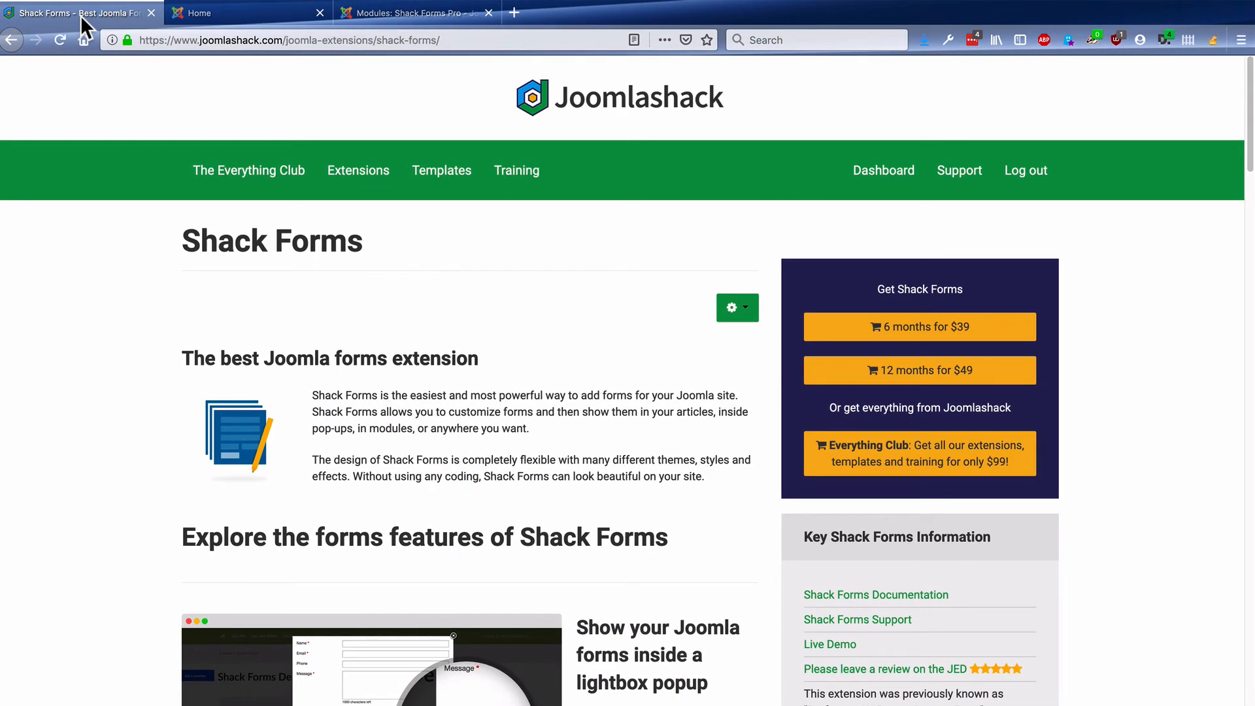